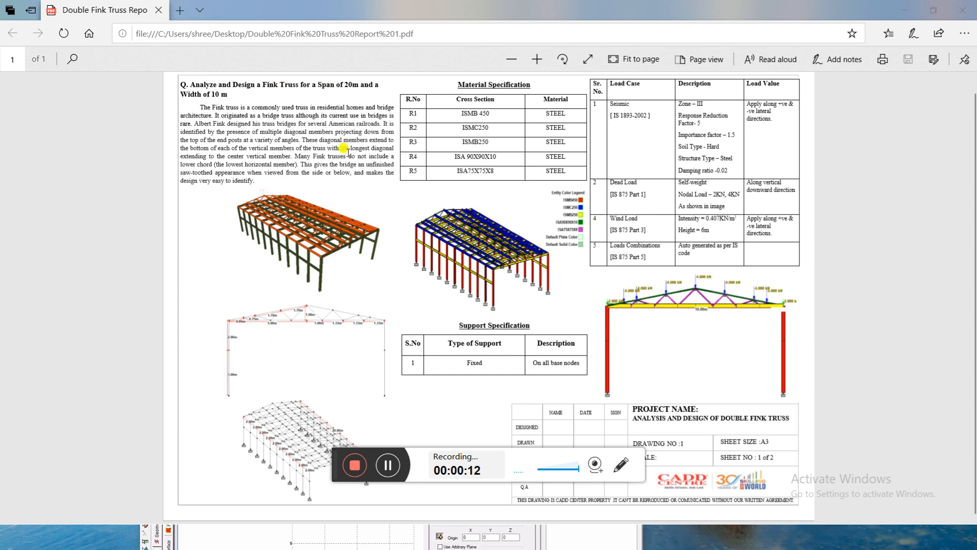
Examine the Double Fink Truss report for the design question, required span and width, and the frame drawings
drag(188, 84, 298, 153)
click(303, 443)
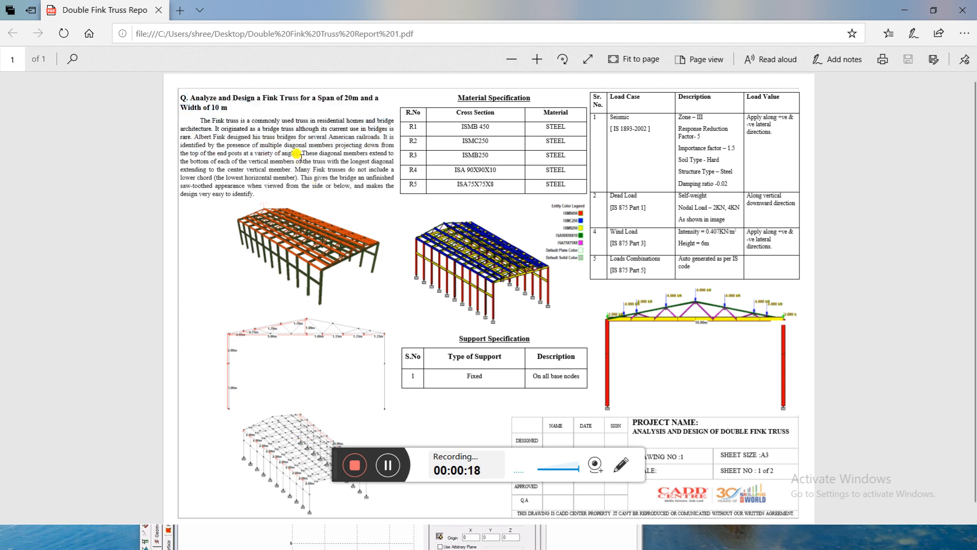
drag(270, 90, 304, 98)
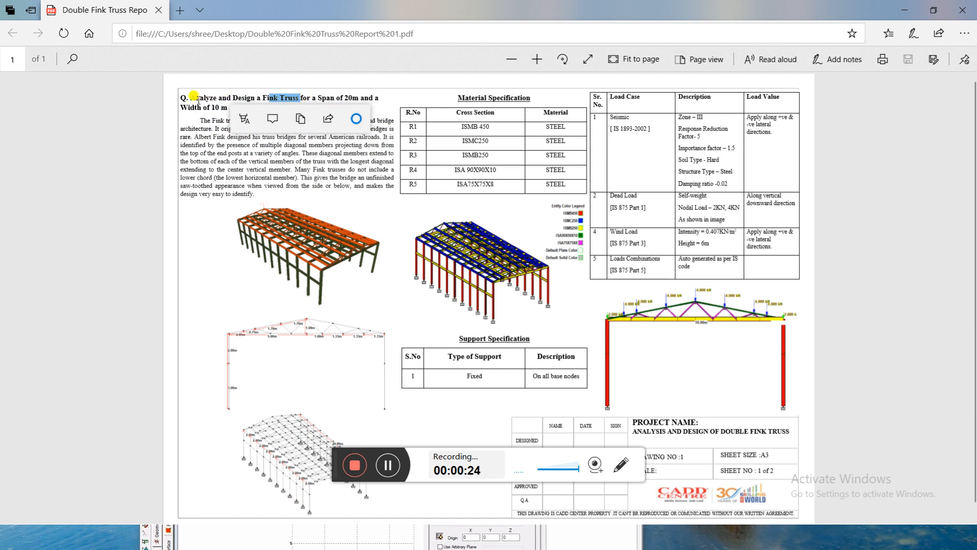
click(260, 97)
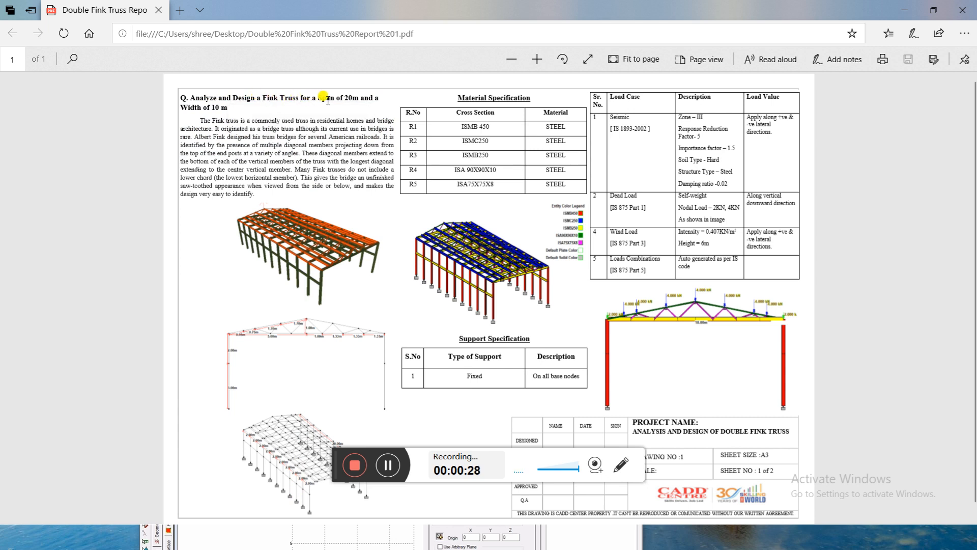
double_click(354, 97)
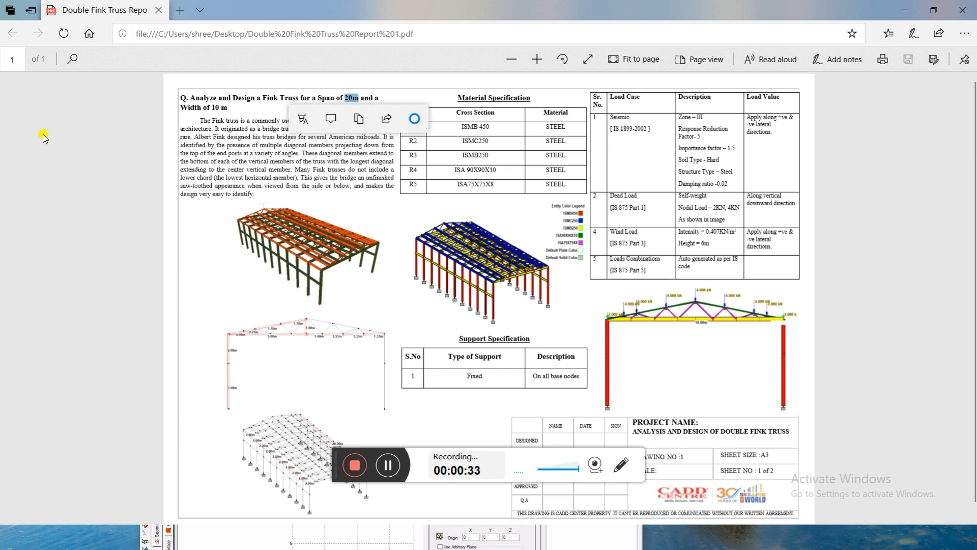
click(238, 109)
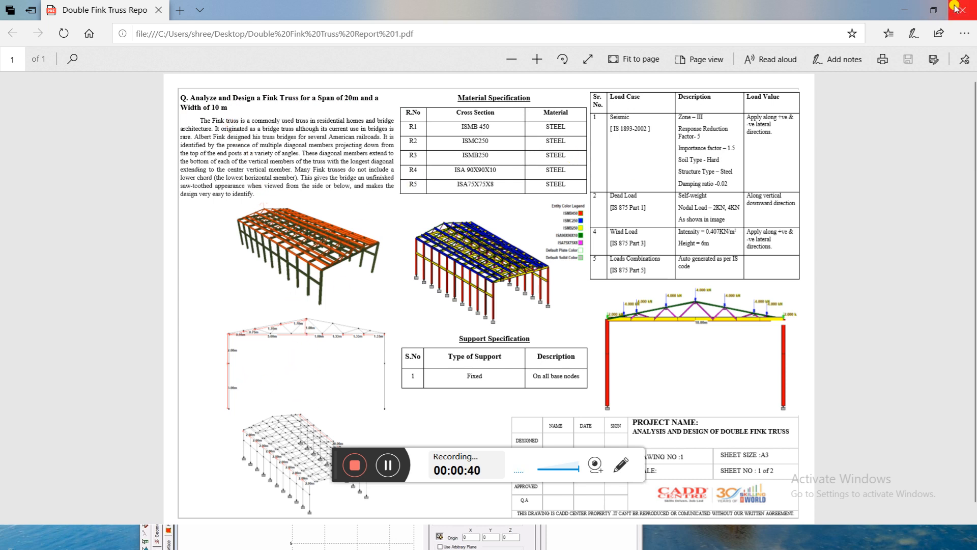
click(931, 11)
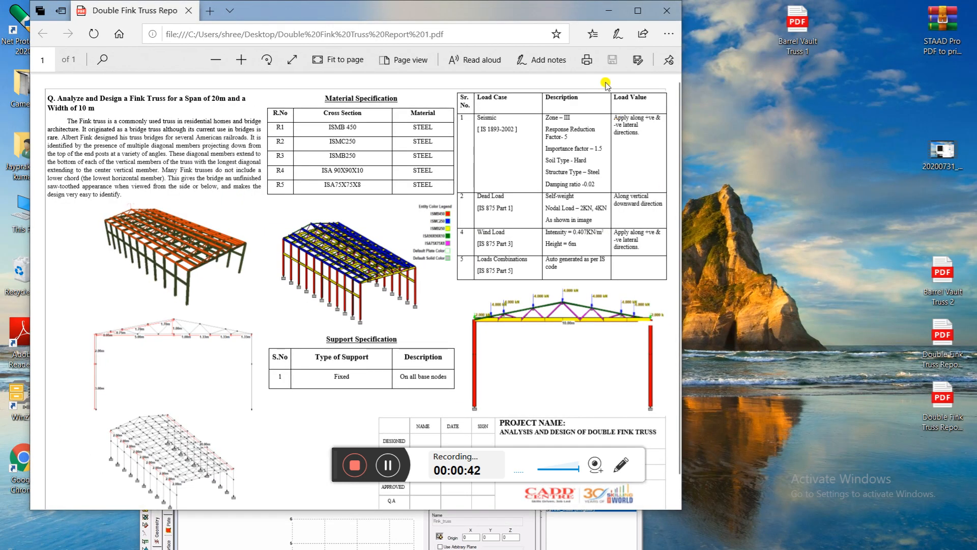
click(624, 11)
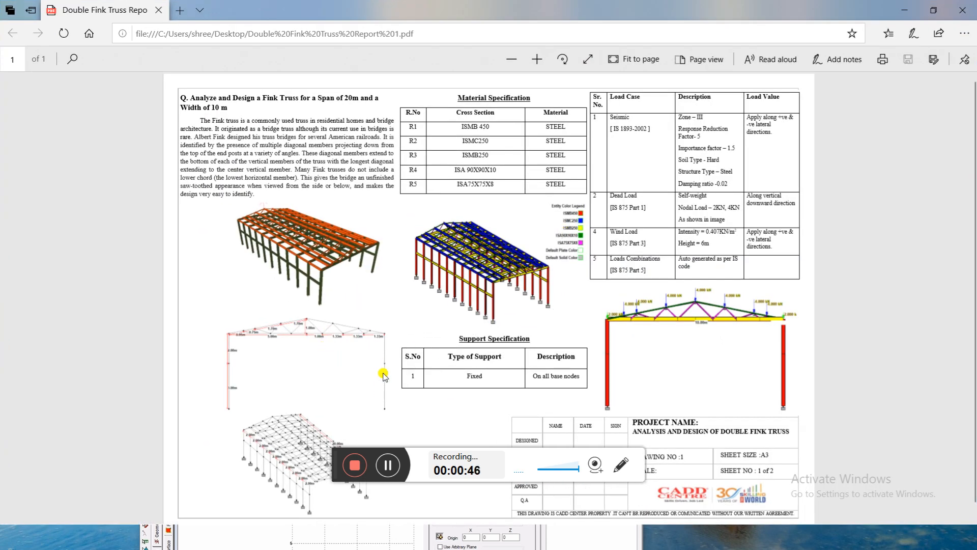
click(395, 464)
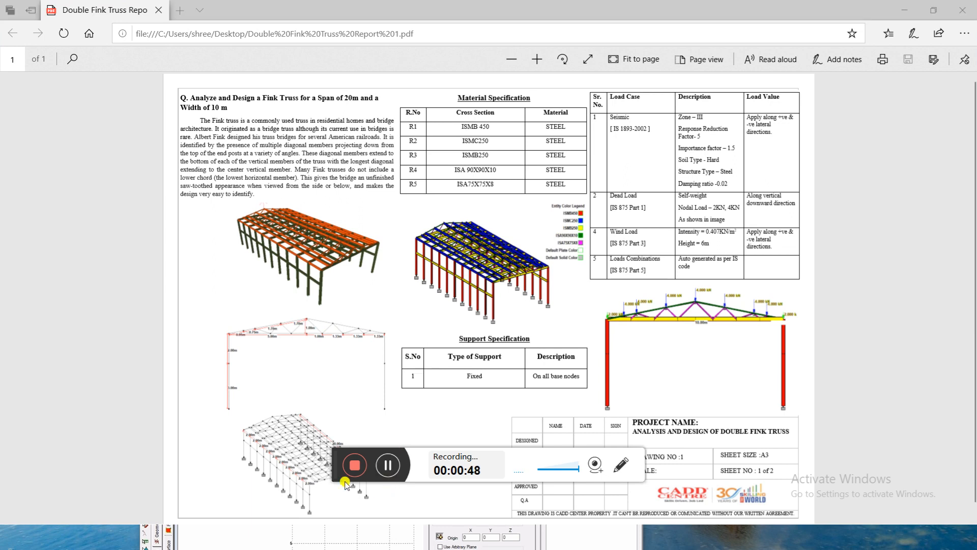
drag(230, 108, 203, 107)
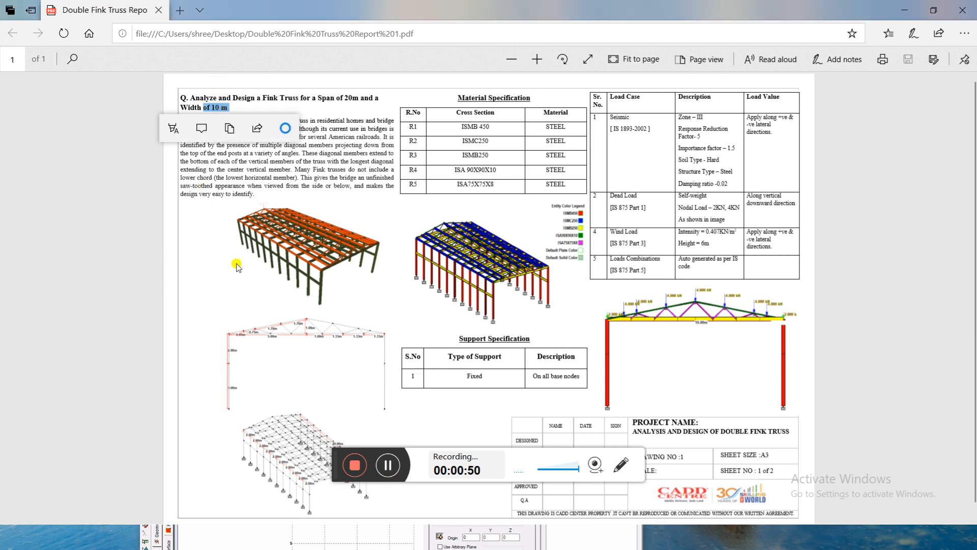
click(227, 412)
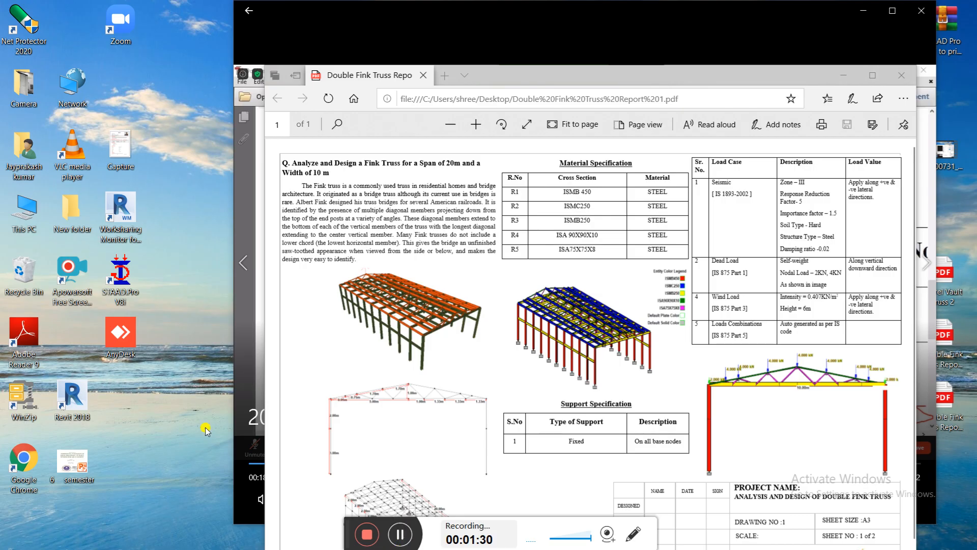
Open STAAD.Pro V8i and start a new project with the file name DOUBLE FINK TRUSS, in Meter and KiloNewton units
double_click(121, 281)
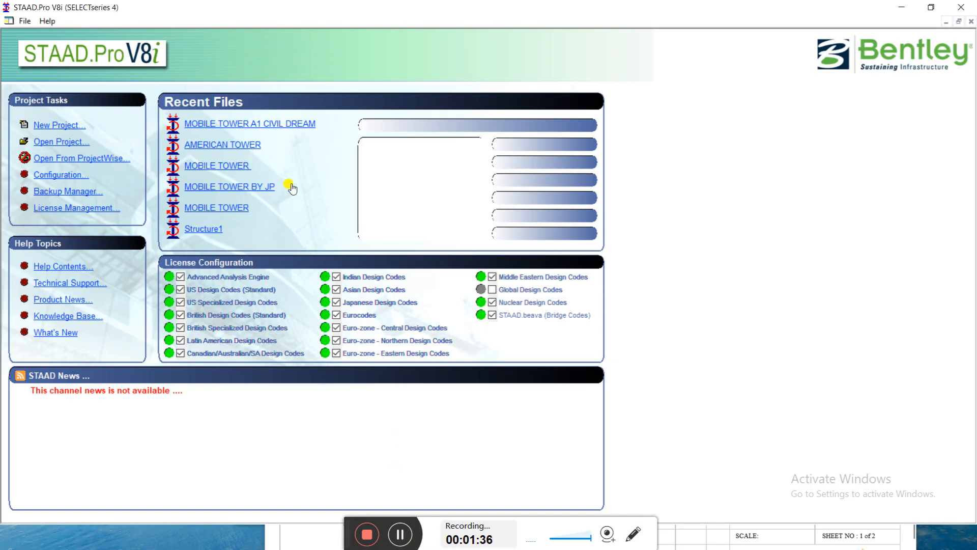
click(72, 126)
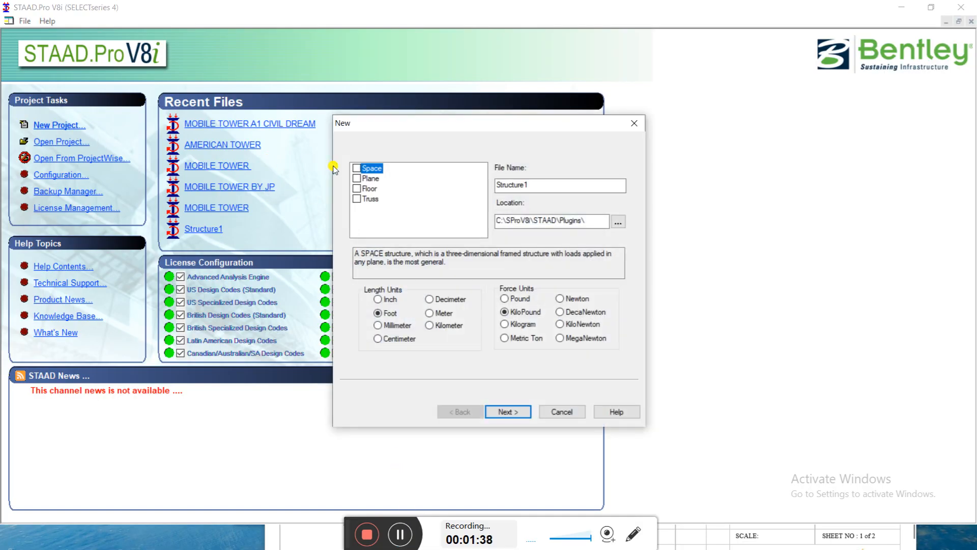
click(539, 184)
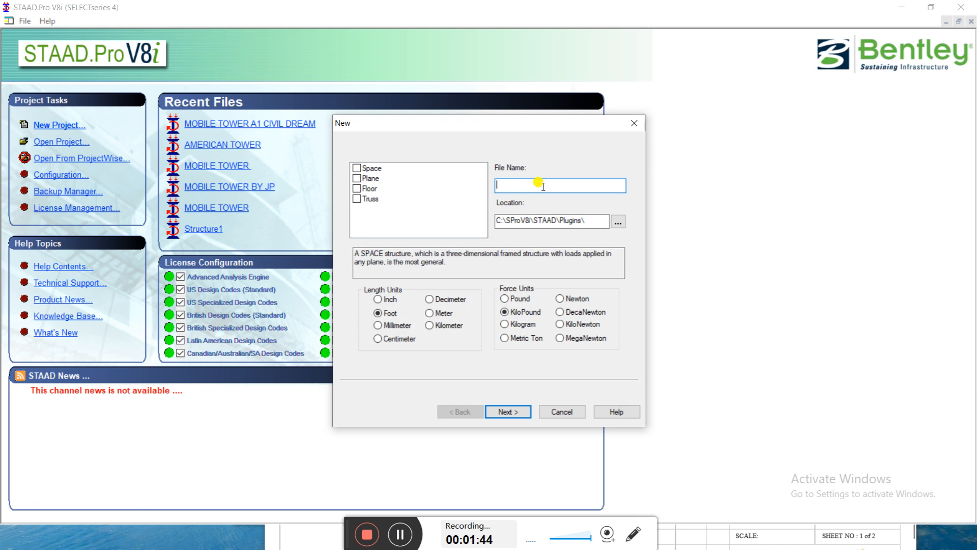
click(401, 535)
click(399, 534)
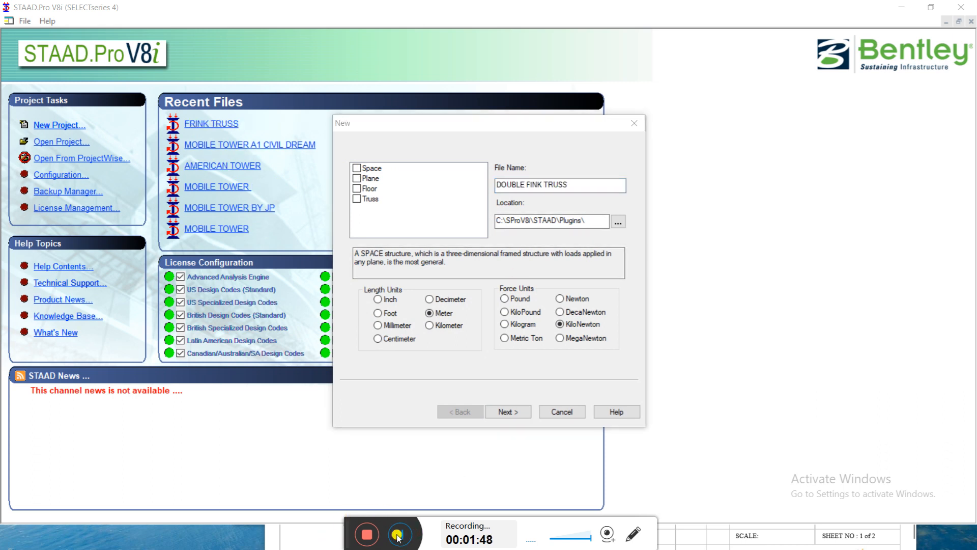
Accept the base unit notice and finish creating the project with Add Beam as the starting mode
click(507, 412)
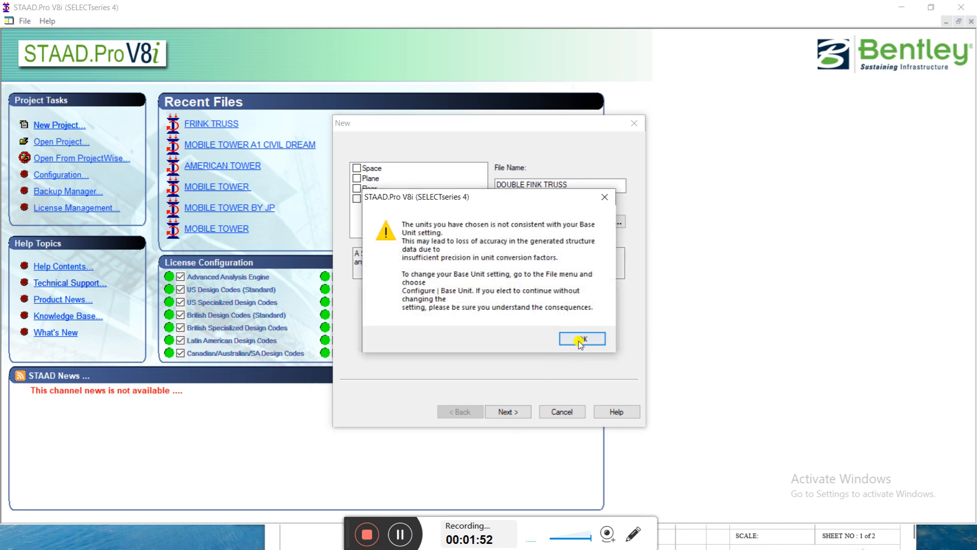
click(581, 339)
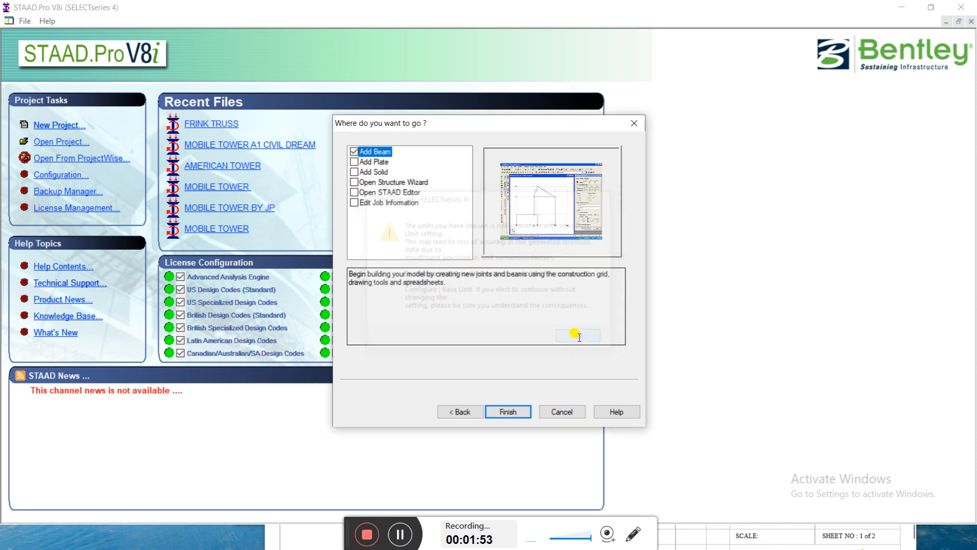
click(517, 410)
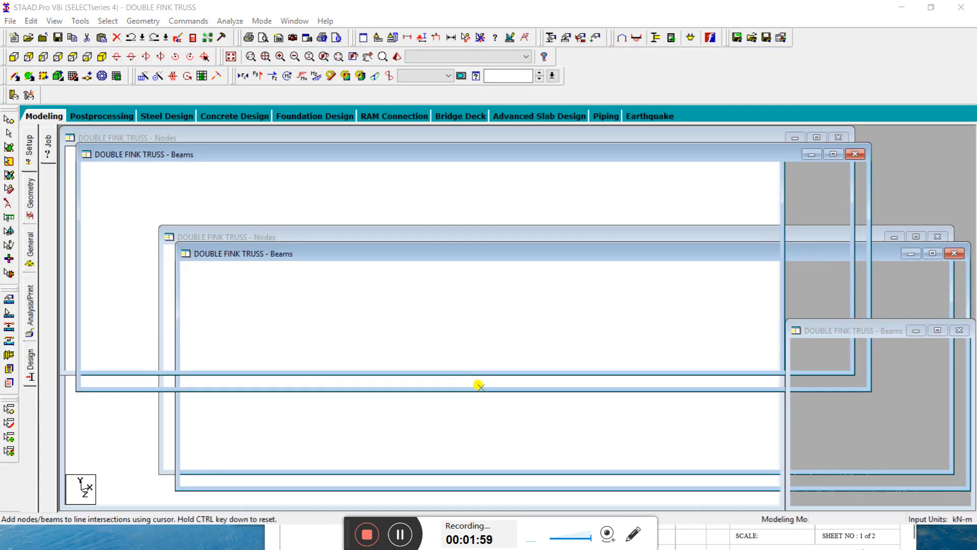
Create an Irregular snap grid in the X-Y plane with the name DOUBLE FINK TRUSS
click(401, 534)
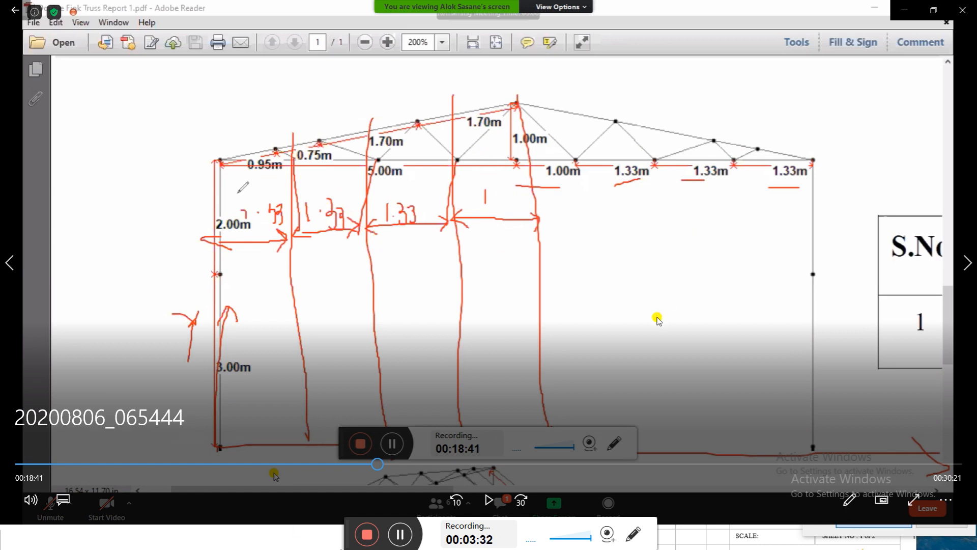
click(405, 538)
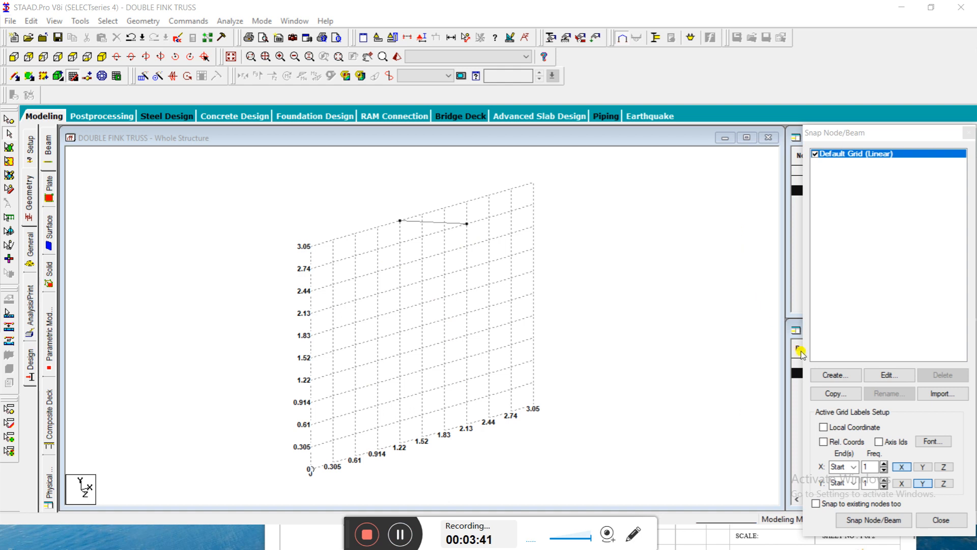
click(830, 375)
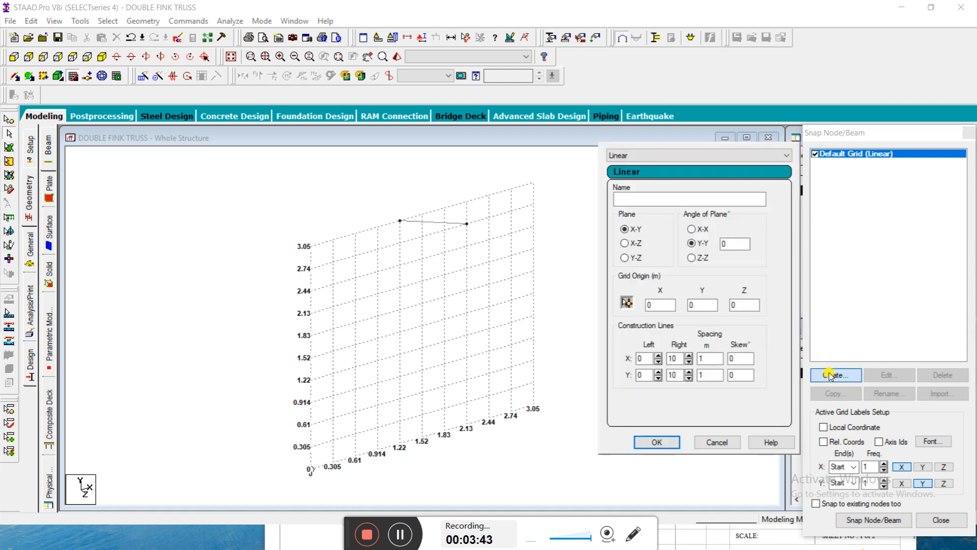
click(749, 155)
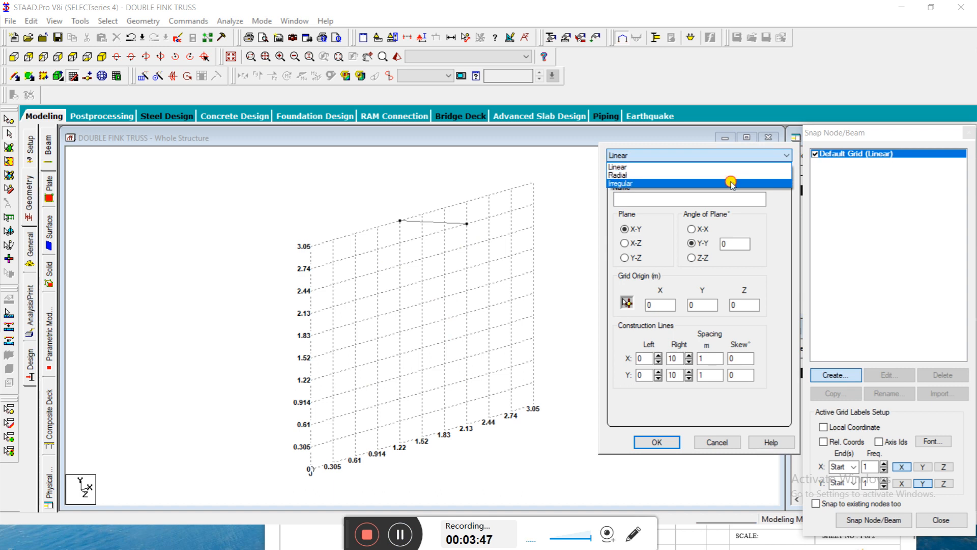
click(732, 183)
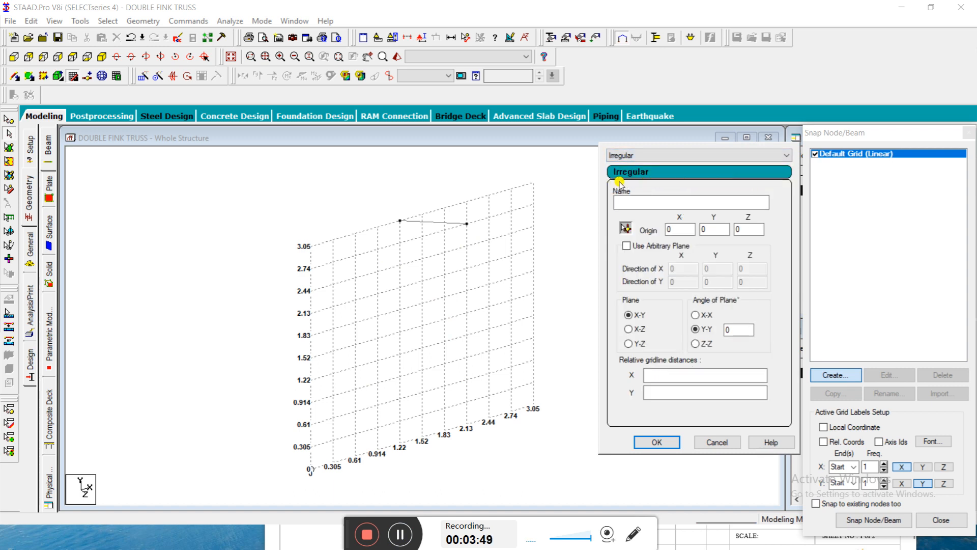
click(657, 204)
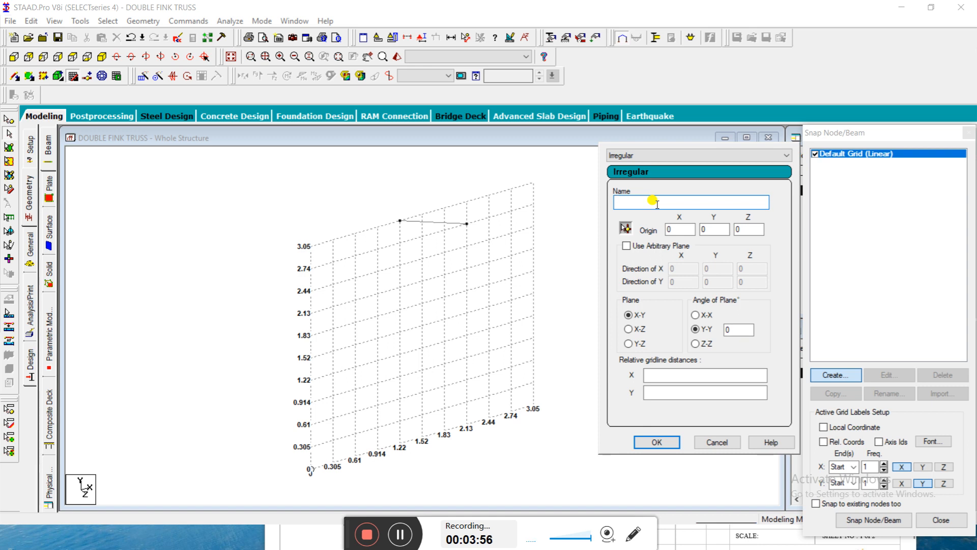
text(DOUBLE FINK TRUSS)
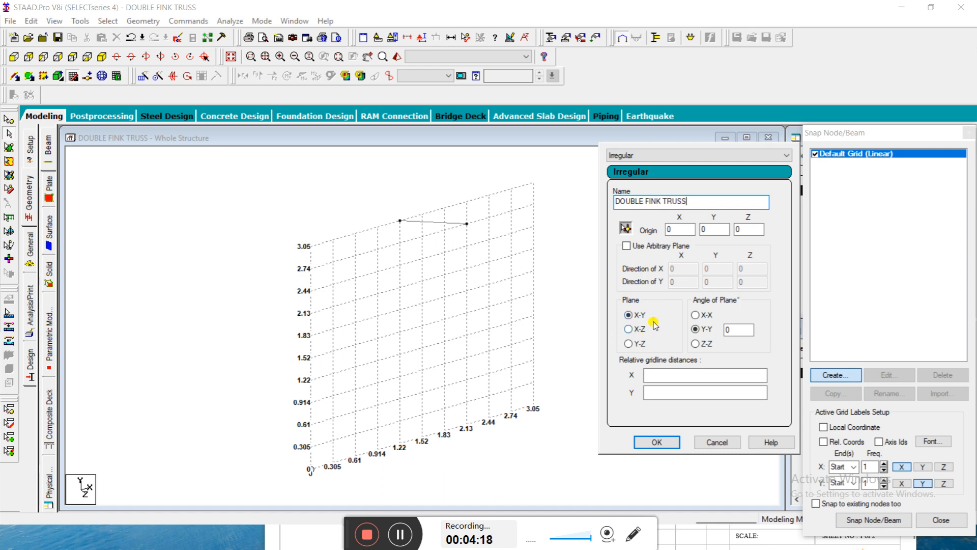
click(658, 441)
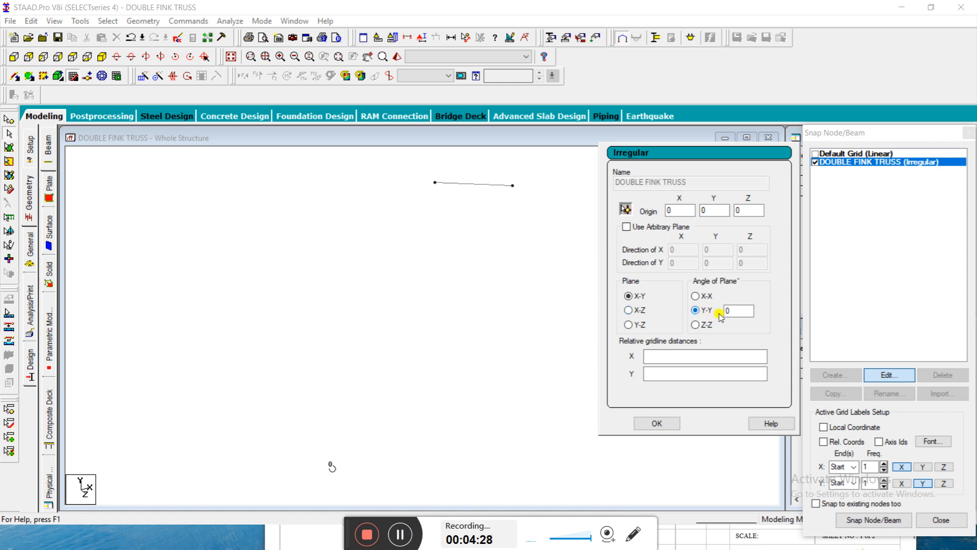
Set the irregular grid's relative gridline distances to 3 2 1 in Y and 1.33 1 in X
click(682, 374)
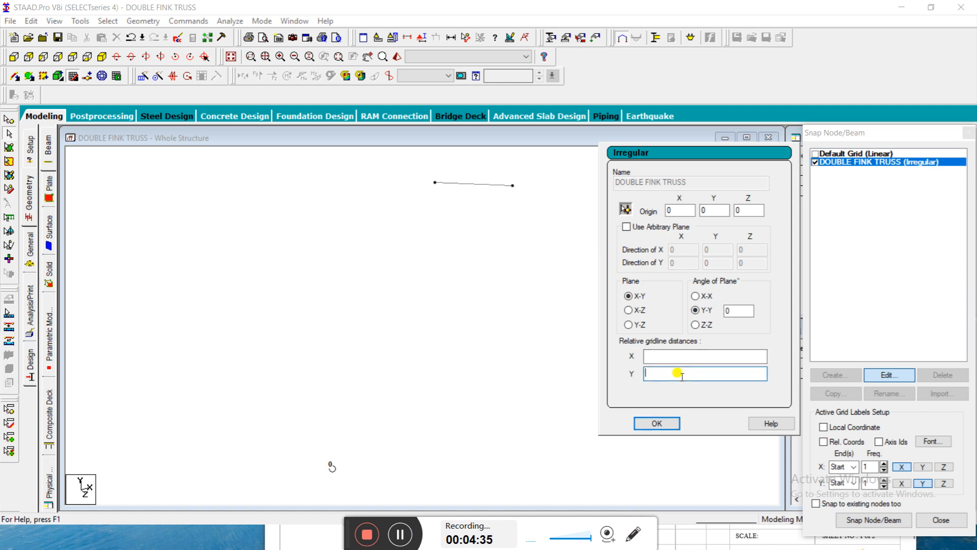
text(3 2 1)
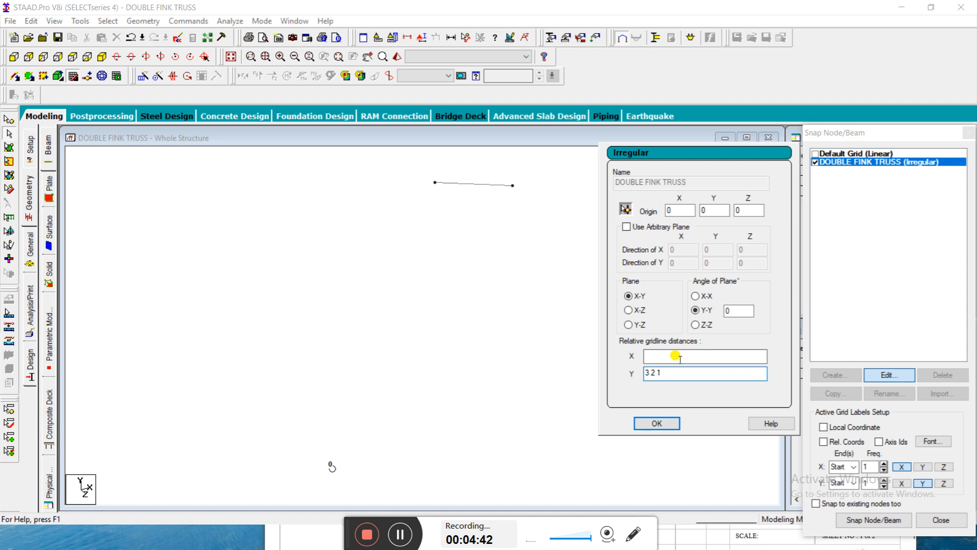
click(677, 355)
text(1.33 1)
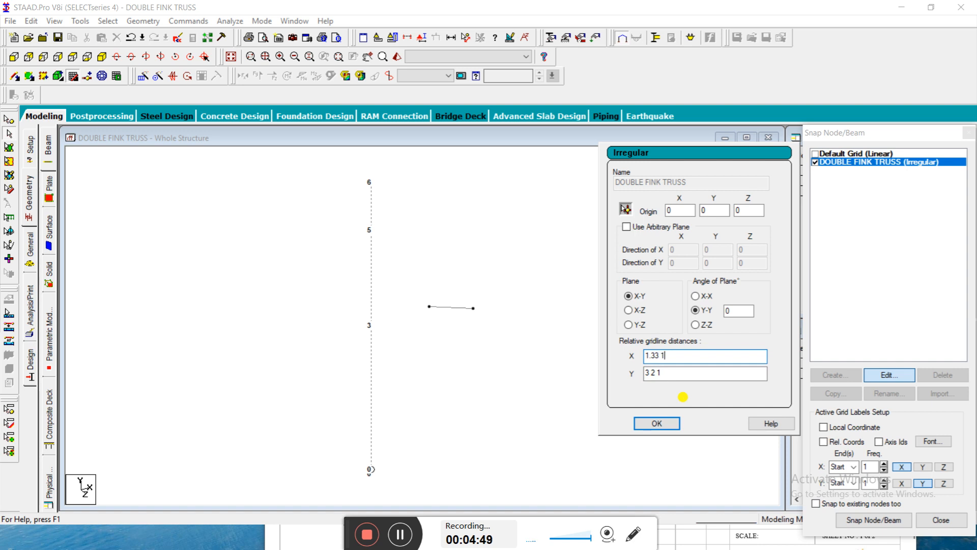
key(Return)
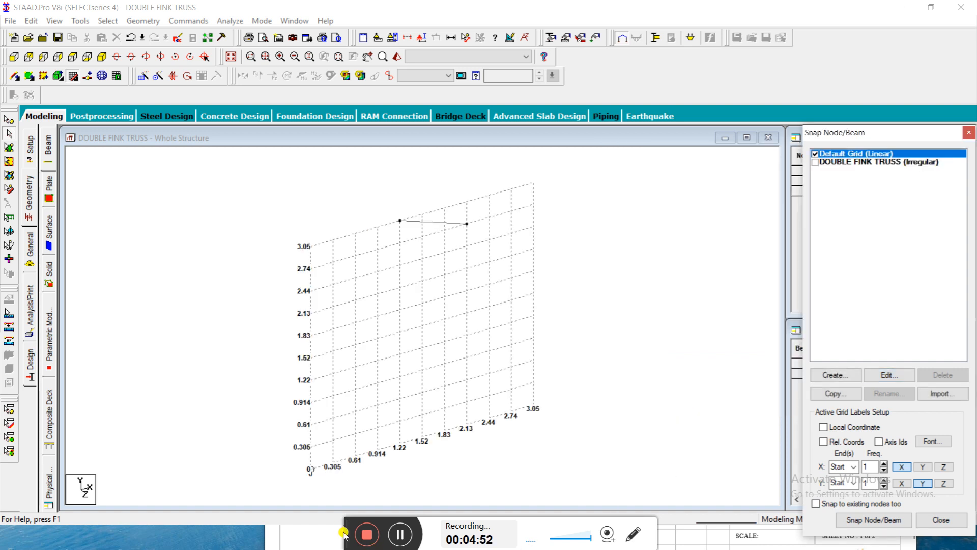
Edit the DOUBLE FINK TRUSS grid and set its relative X gridline distances to 1.33 1.33 1.33 1
click(400, 534)
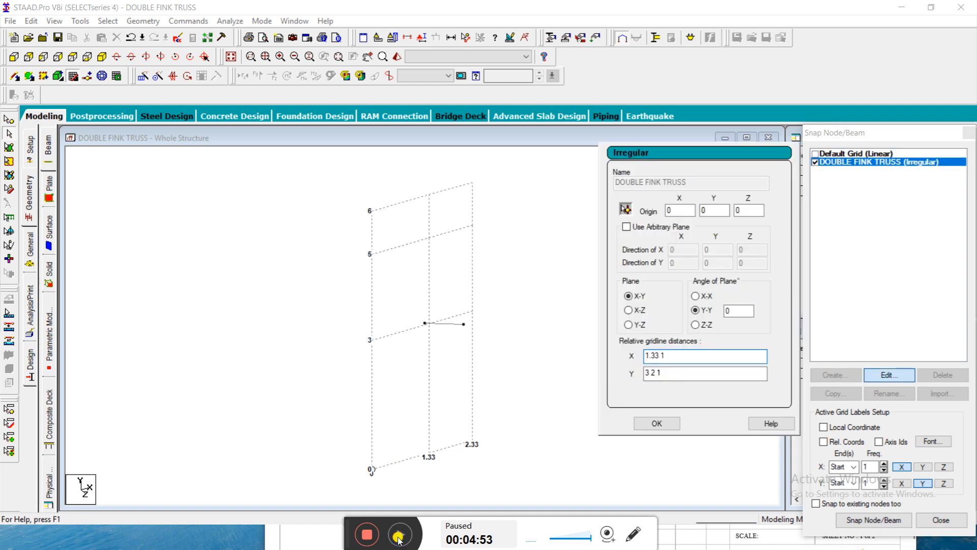
click(400, 535)
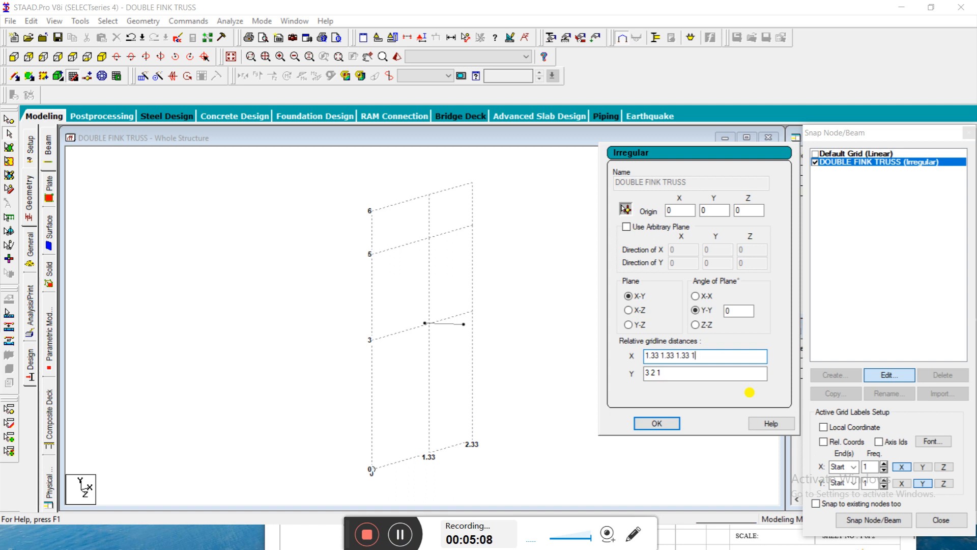
click(658, 423)
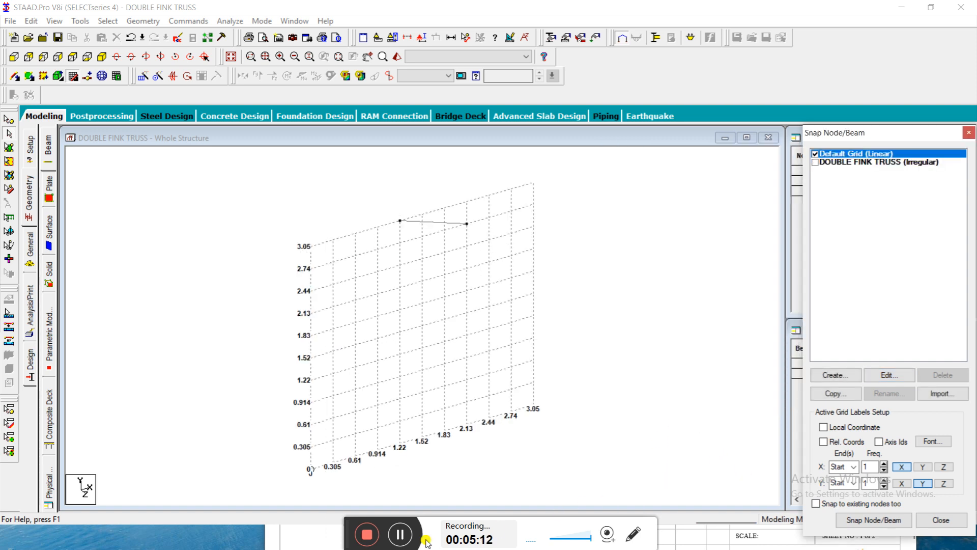
Make DOUBLE FINK TRUSS (Irregular) the active snap grid instead of the default linear grid
click(402, 534)
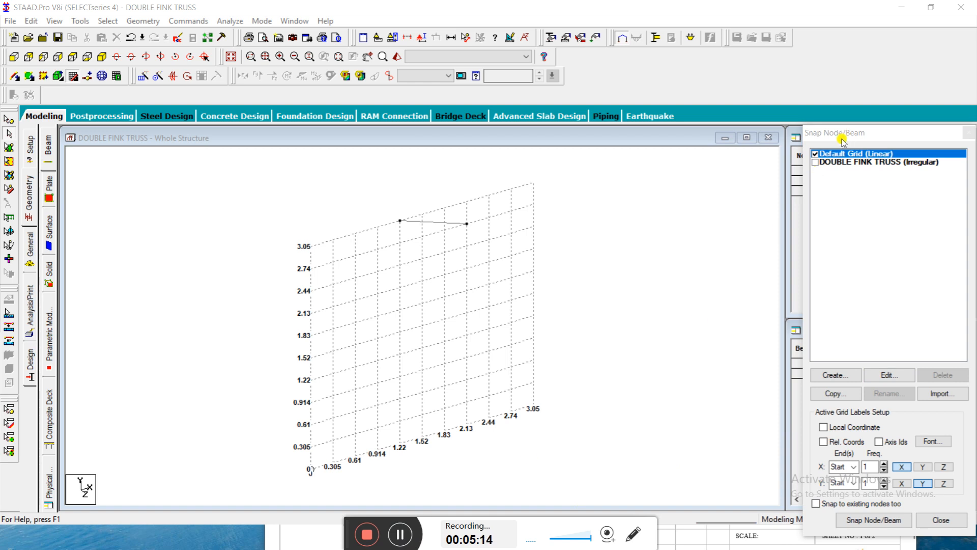
click(827, 163)
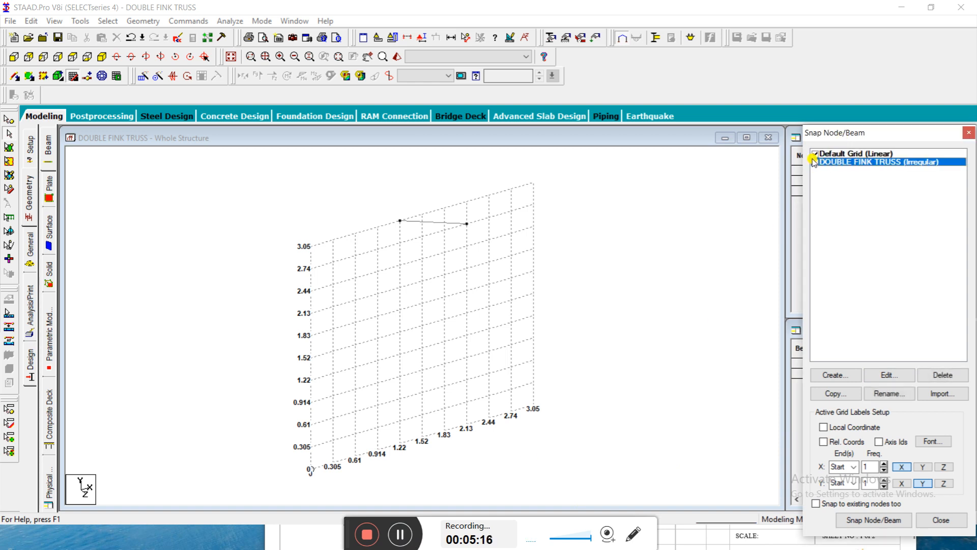
click(816, 162)
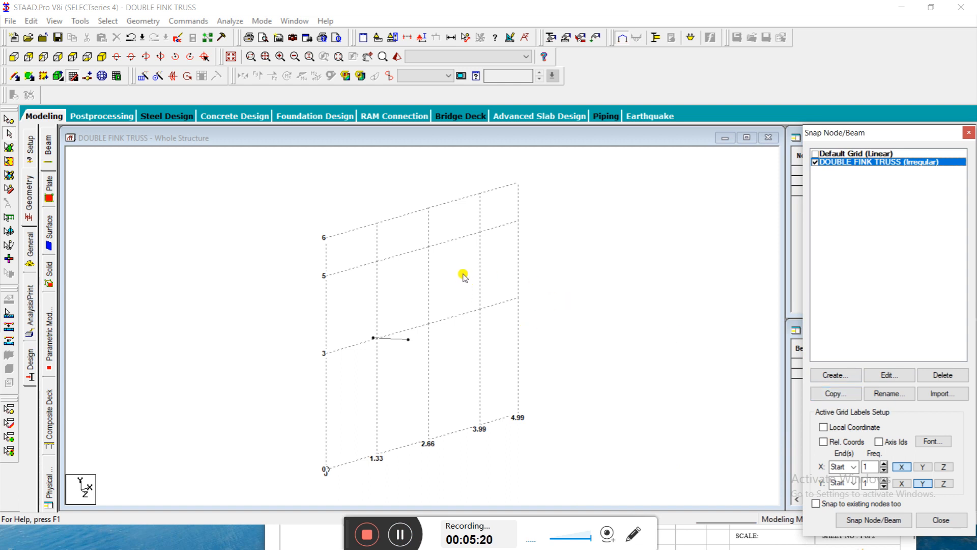
Draw snapped beams from X 4.99, Y 0 up through Y 3 to Y 5, then a sloping beam to X 0, Y 6
scroll(486, 215, down, 2)
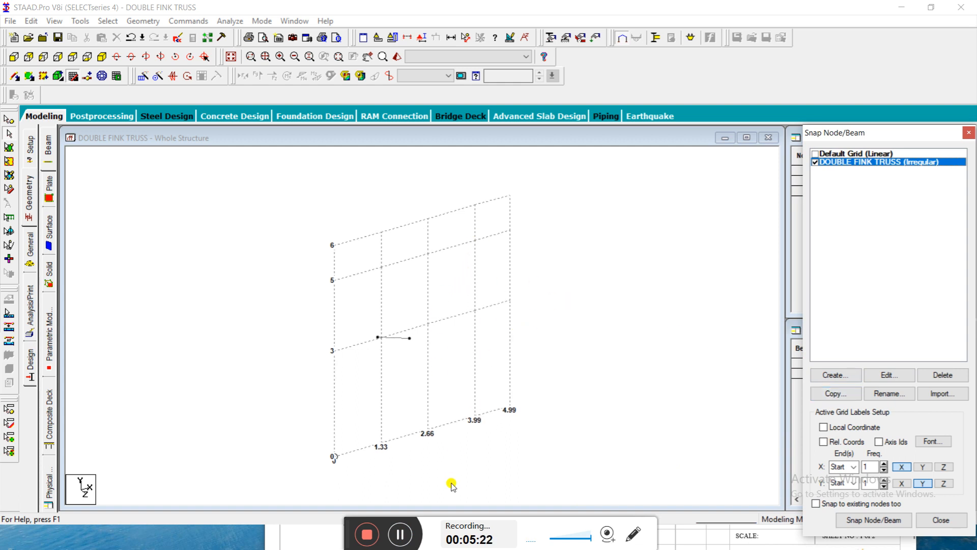
click(405, 539)
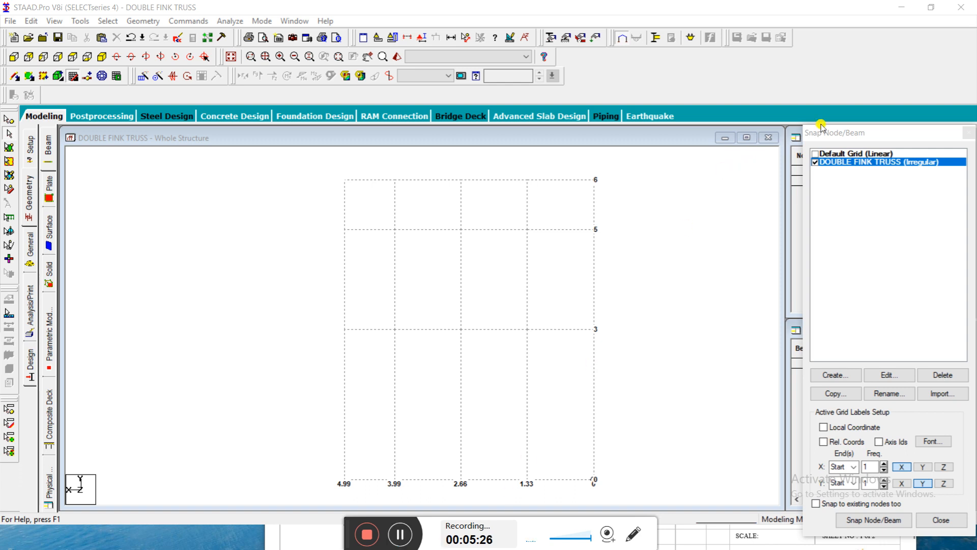
click(888, 131)
drag(887, 132, 883, 101)
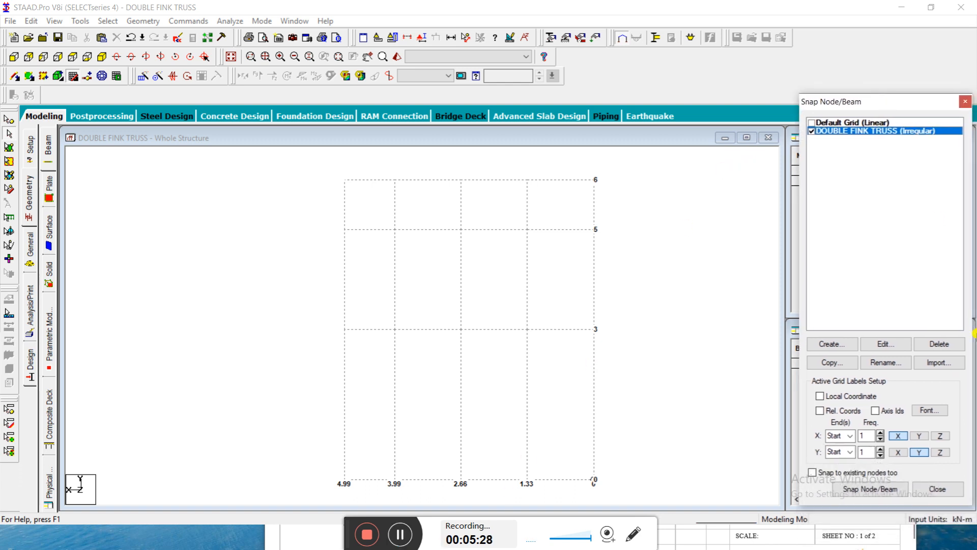
click(860, 490)
click(342, 478)
click(342, 330)
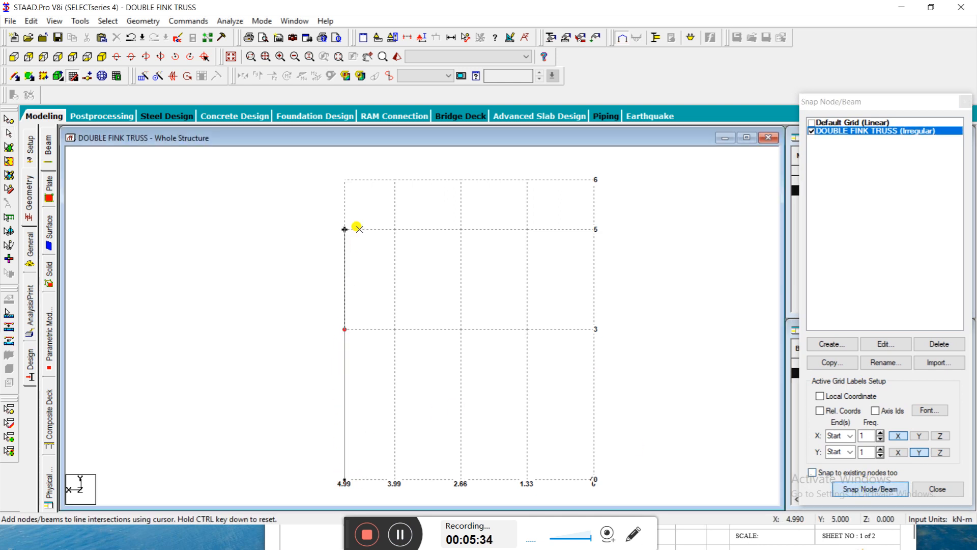
click(343, 230)
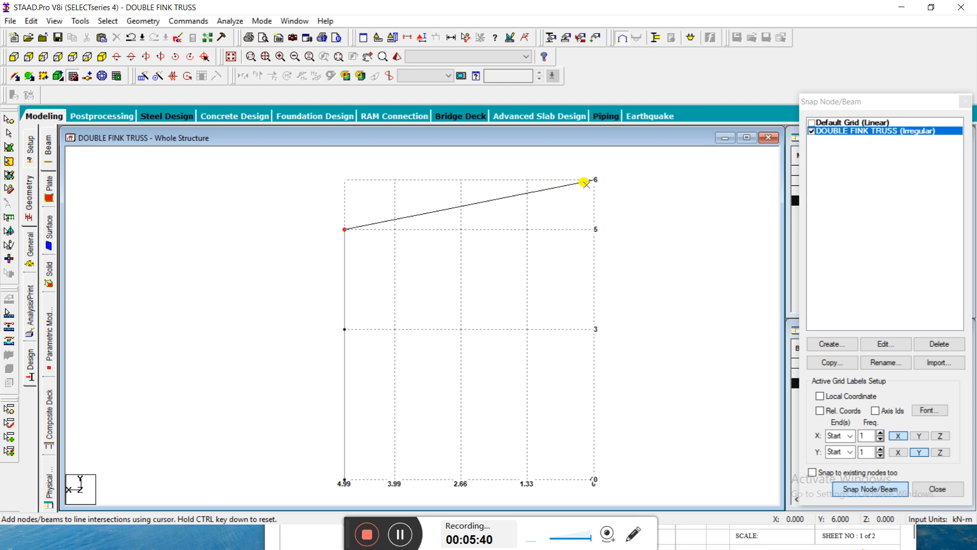
click(592, 177)
right_click(639, 180)
click(636, 174)
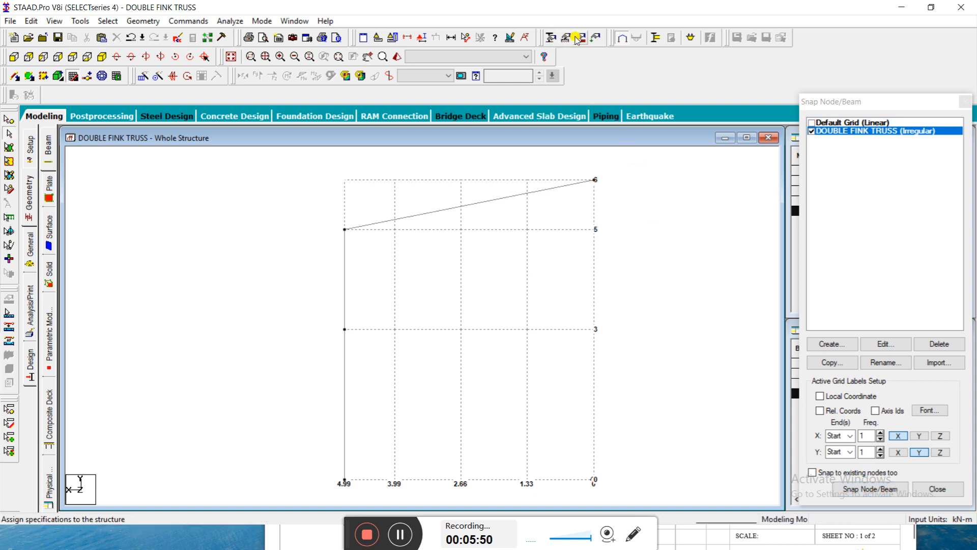
Measure the node-to-node distances of the column's lower segment, from the base to Y 3, and its upper segment up to Y 5
click(465, 38)
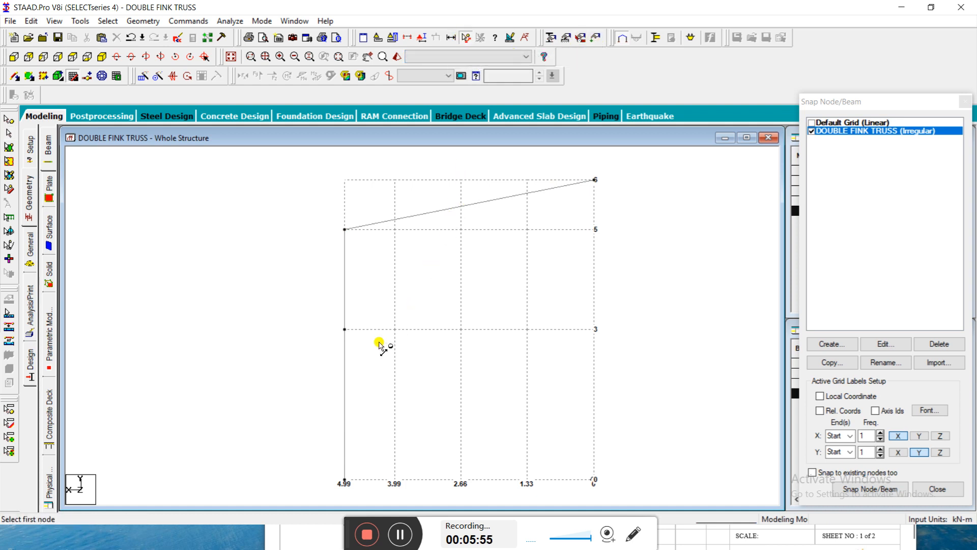
click(345, 480)
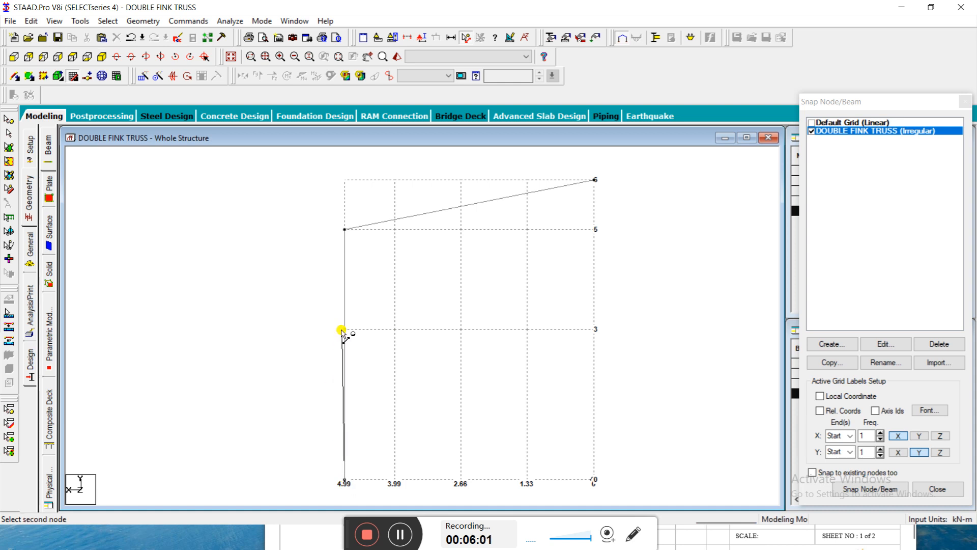
click(343, 330)
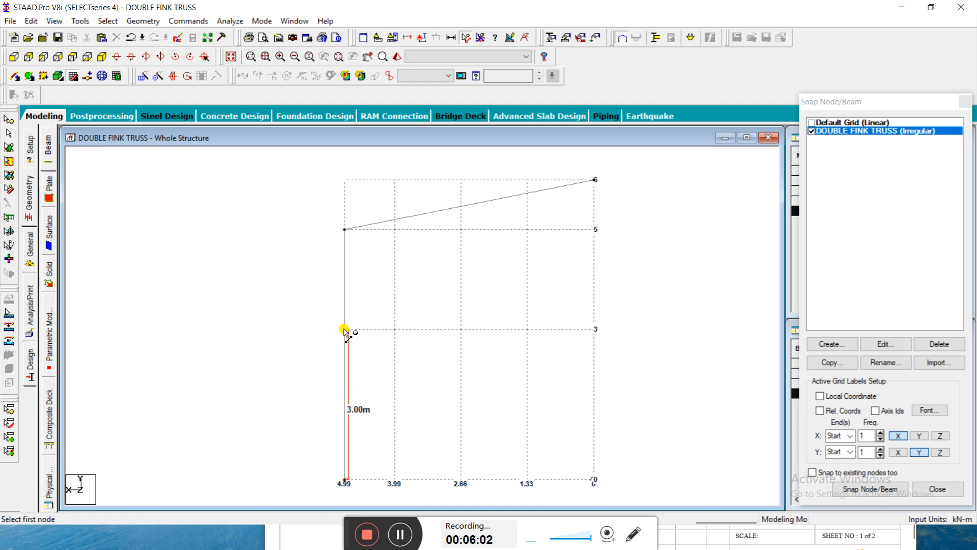
click(345, 235)
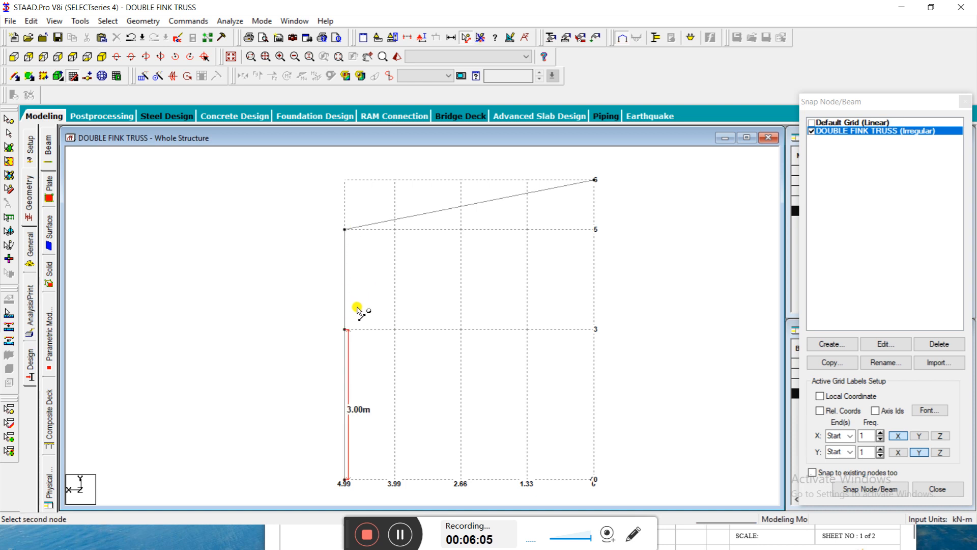
click(343, 329)
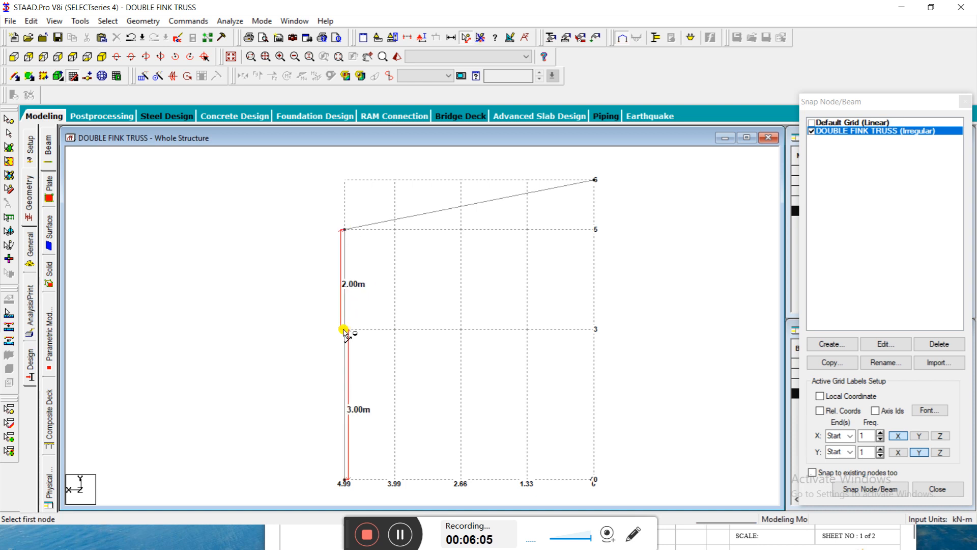
click(346, 229)
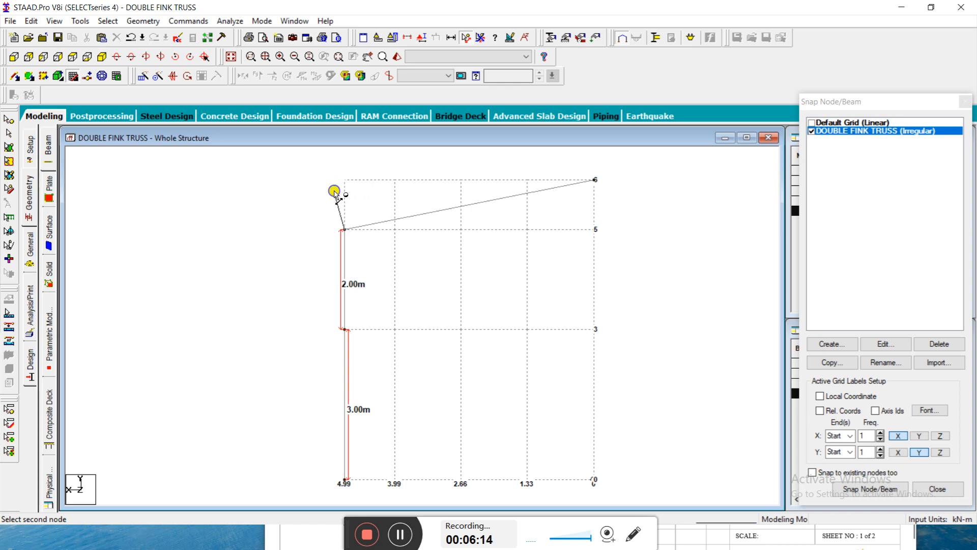
right_click(334, 192)
click(322, 203)
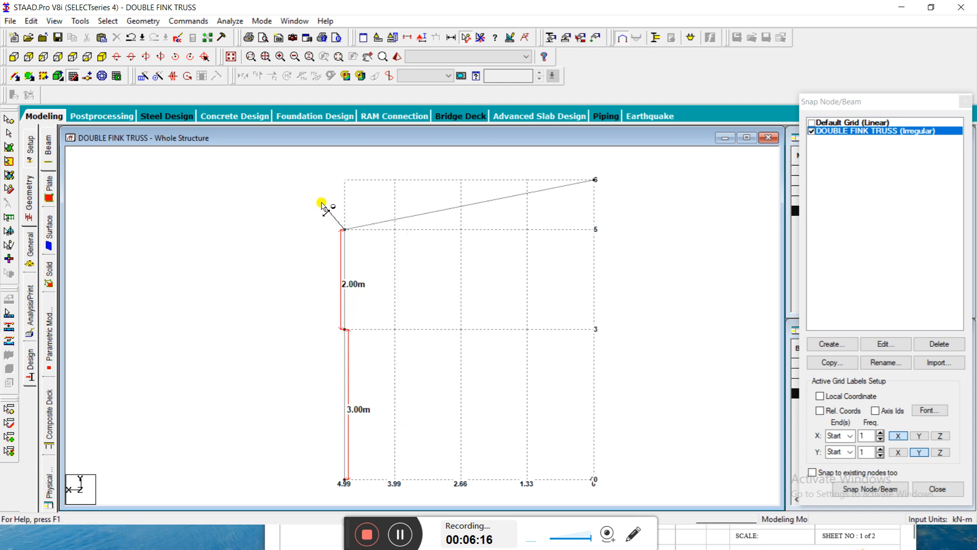
right_click(322, 203)
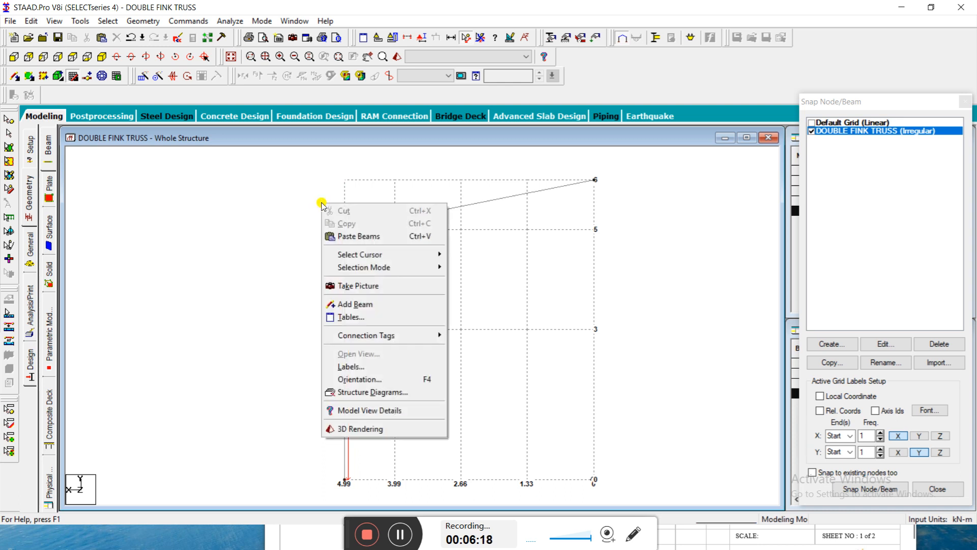
click(316, 236)
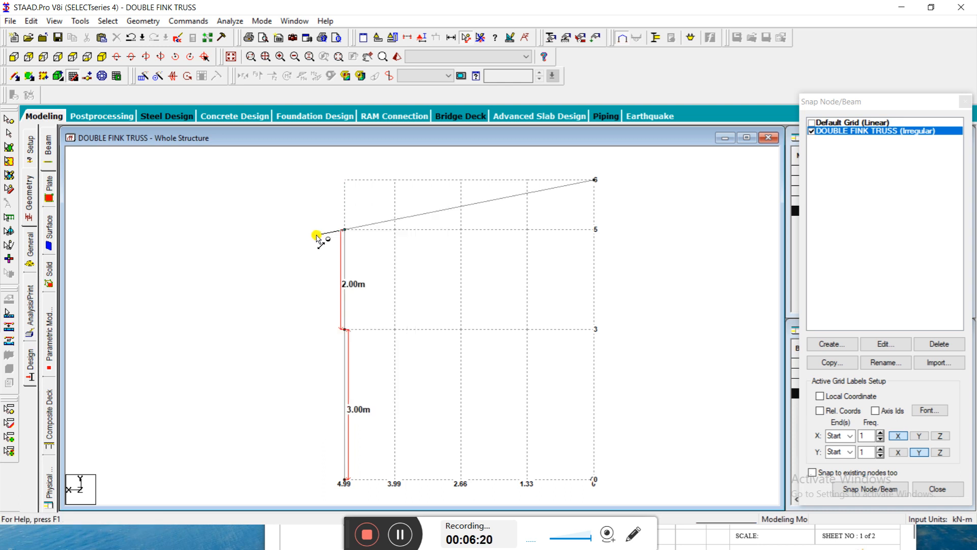
key(Escape)
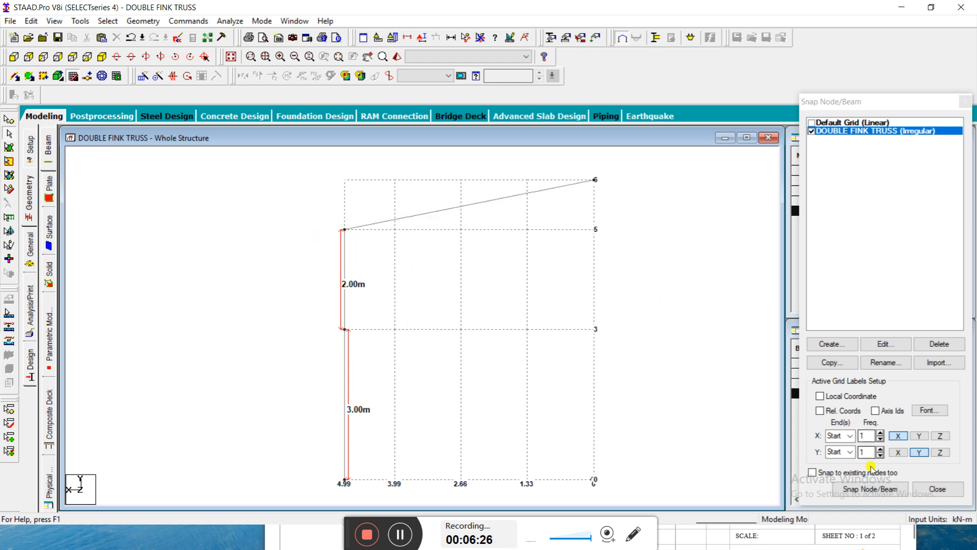
Draw the bottom chord from X 4.99, Y 5 to X 0, Y 5 and a vertical beam up to the apex at Y 6
click(868, 489)
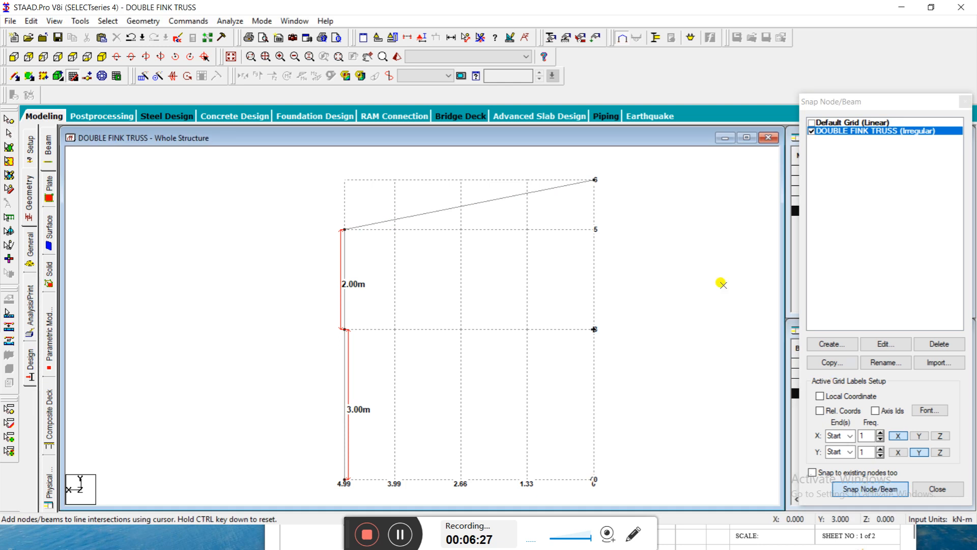
click(347, 227)
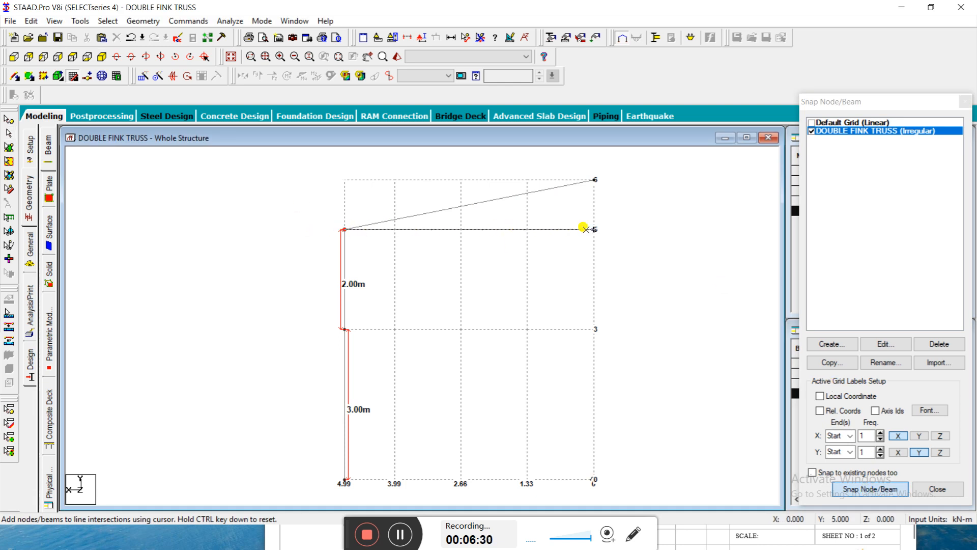
click(592, 230)
click(594, 180)
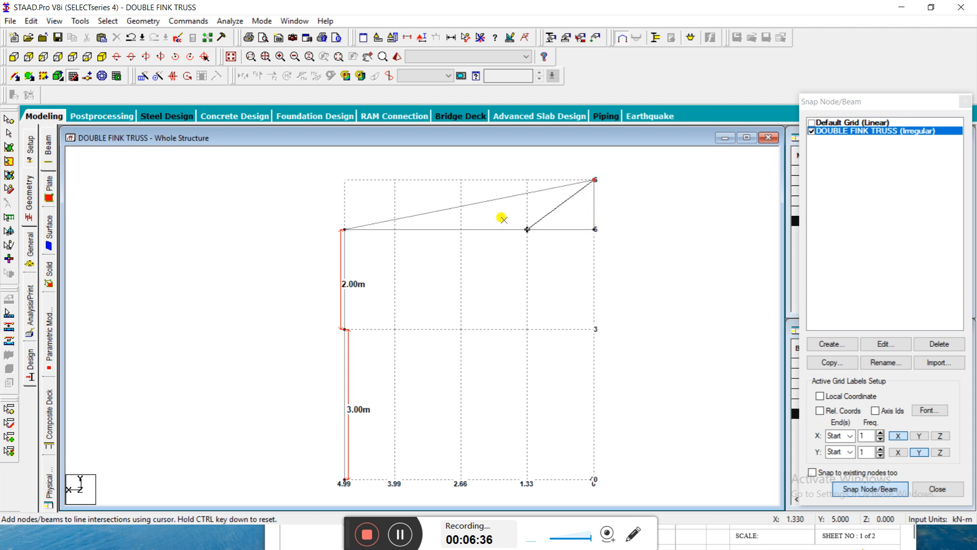
click(657, 162)
right_click(654, 160)
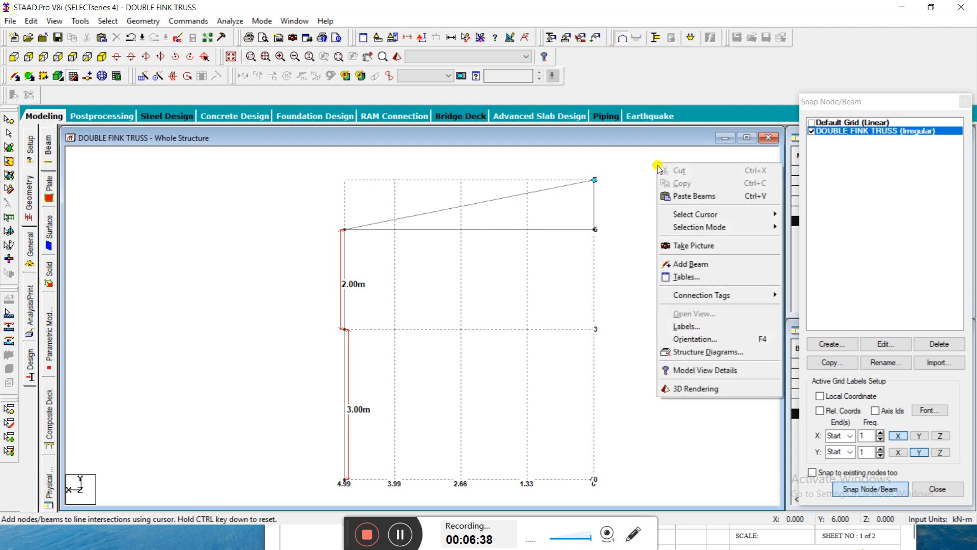
right_click(637, 164)
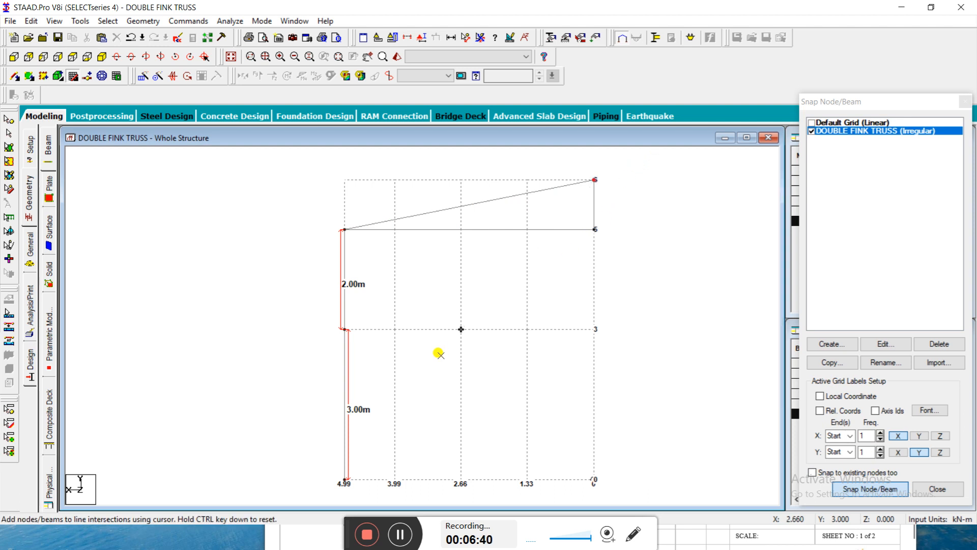
key(Escape)
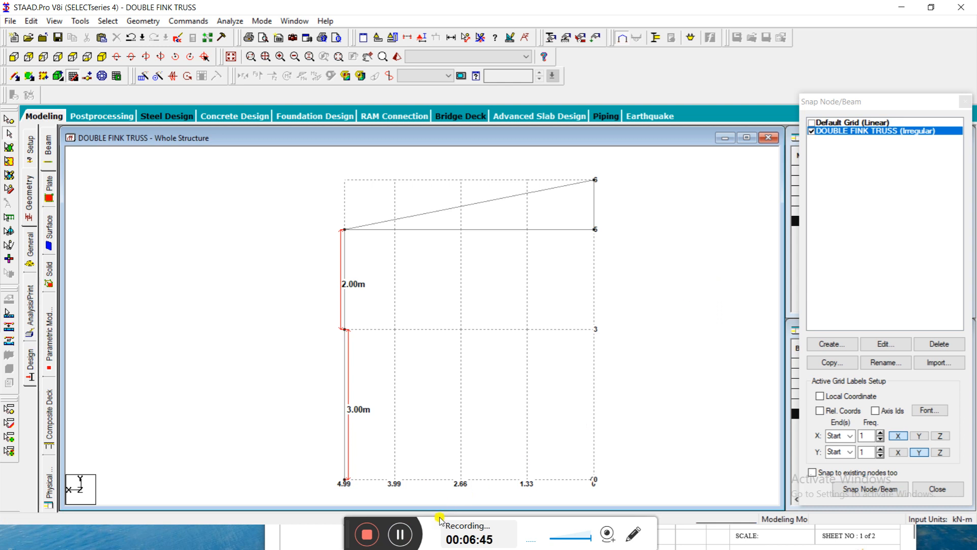
Add intermediate nodes on the Y 5 bottom chord at X 3.99, 2.66 and 1.33
click(399, 226)
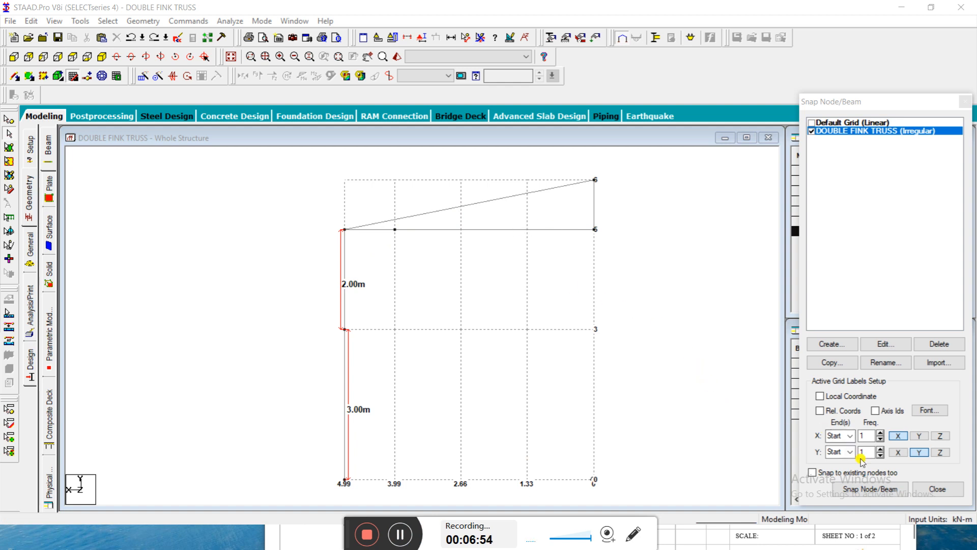
click(874, 490)
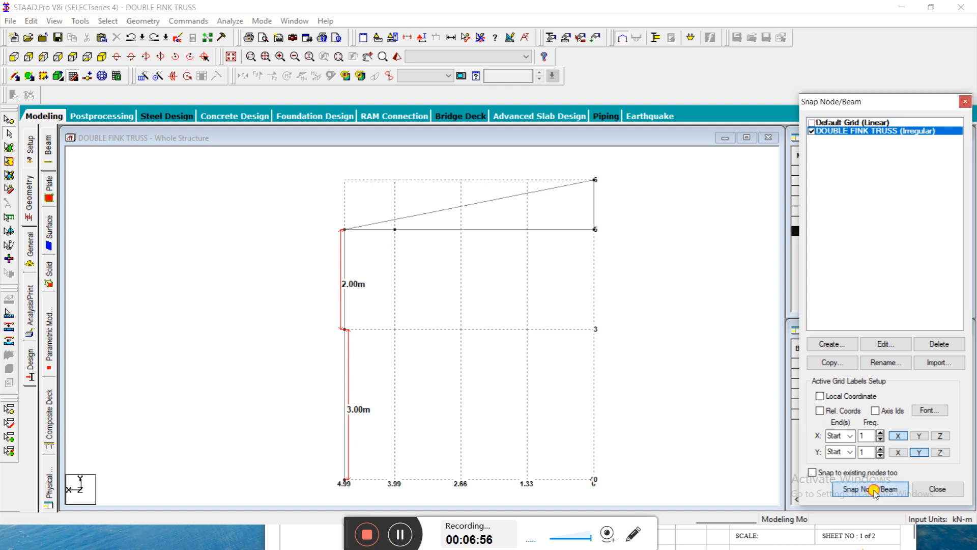
click(461, 230)
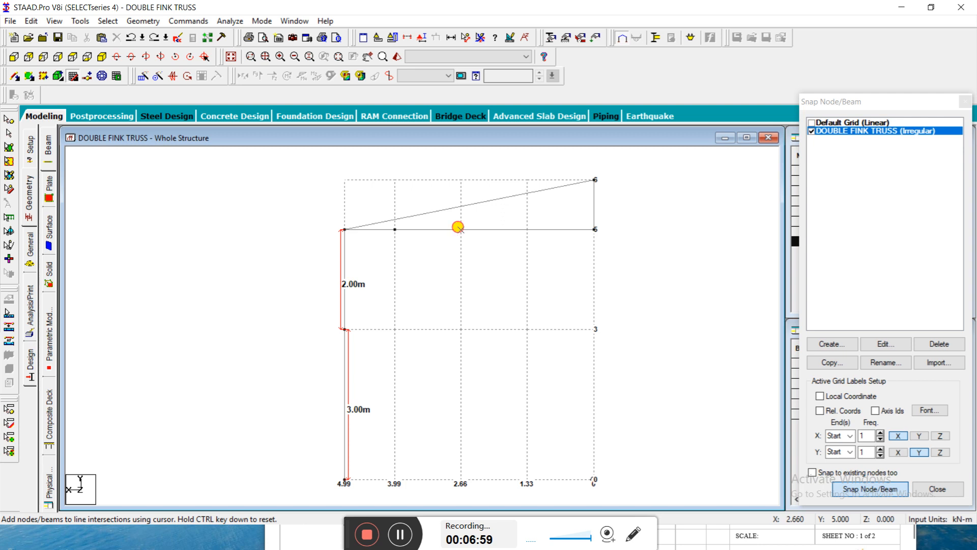
click(527, 230)
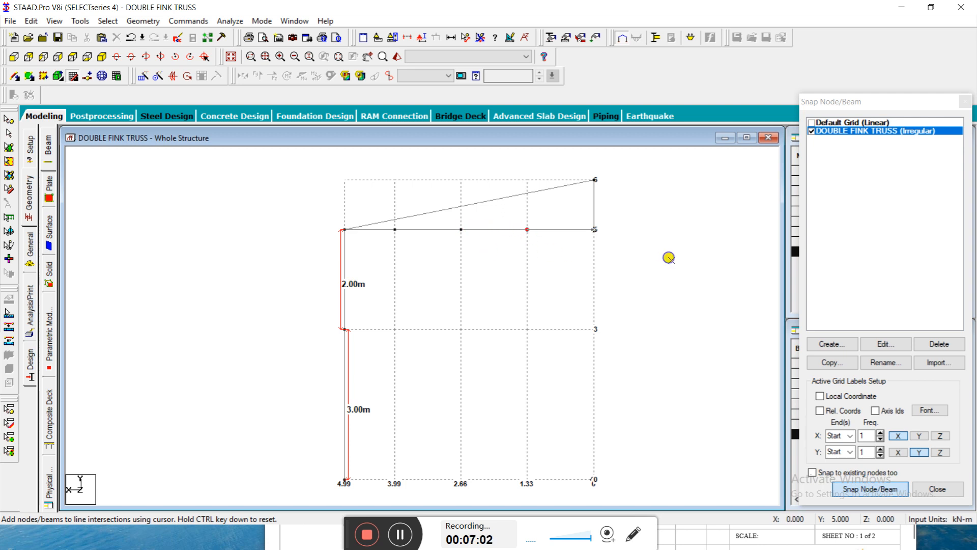
right_click(672, 261)
click(652, 222)
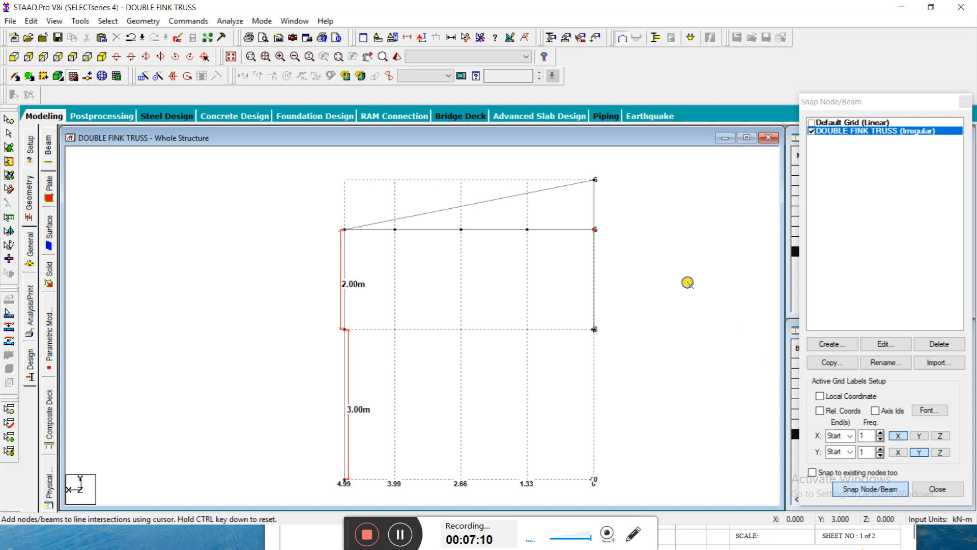
right_click(695, 291)
click(638, 222)
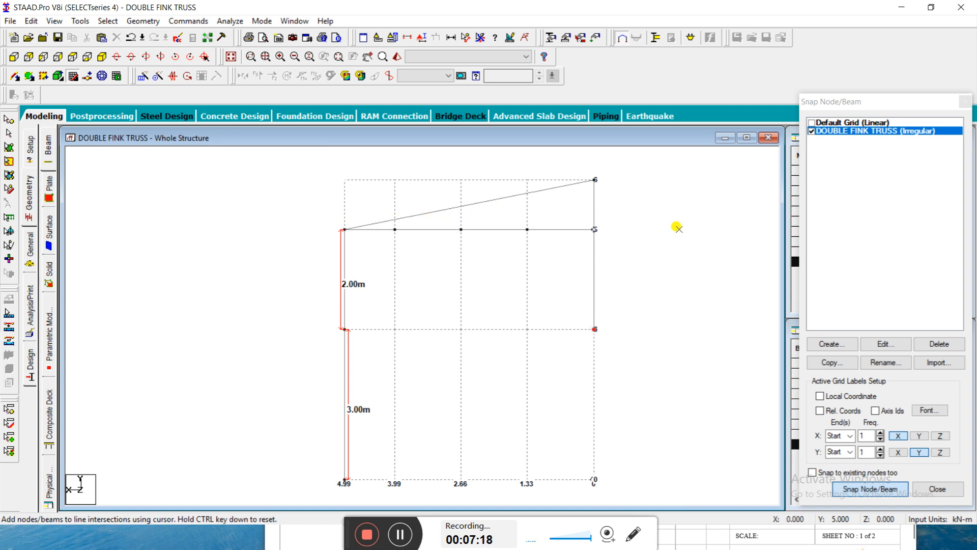
key(Escape)
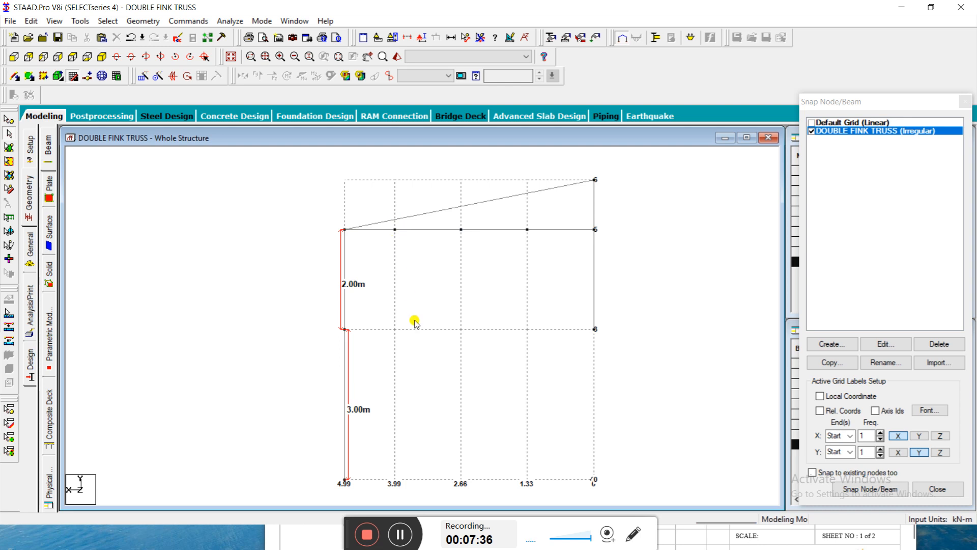
click(403, 536)
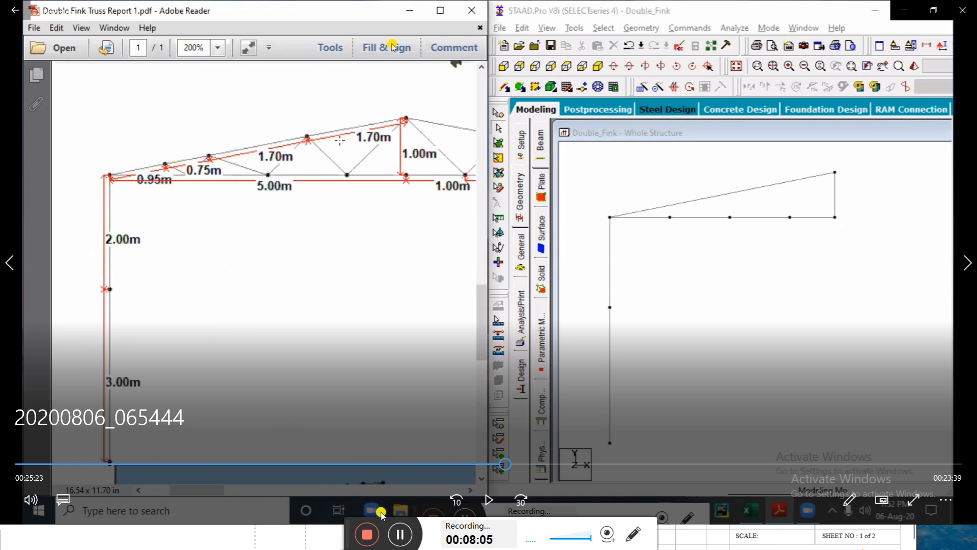
click(397, 534)
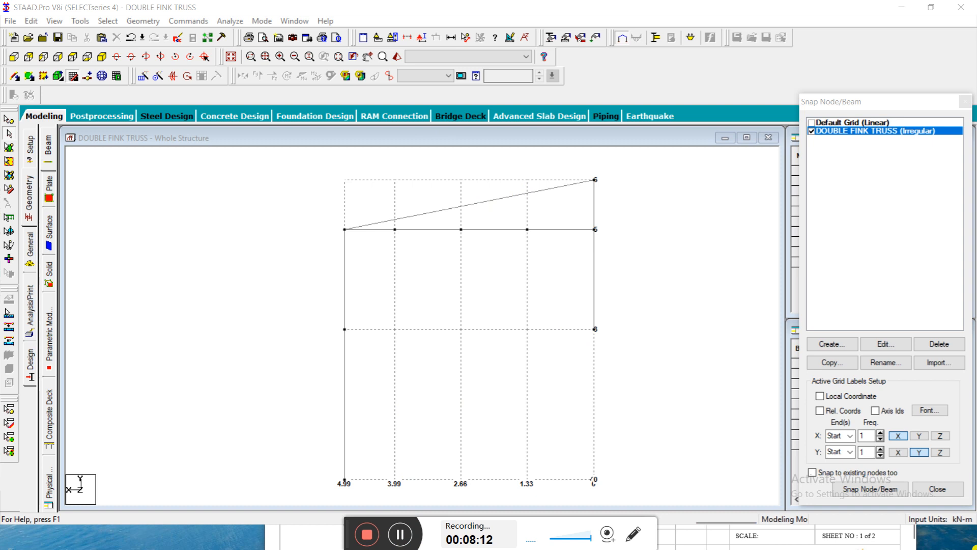
Start inserting nodes into the sloping top chord and add an insertion point at a distance of 0.95 m
click(486, 206)
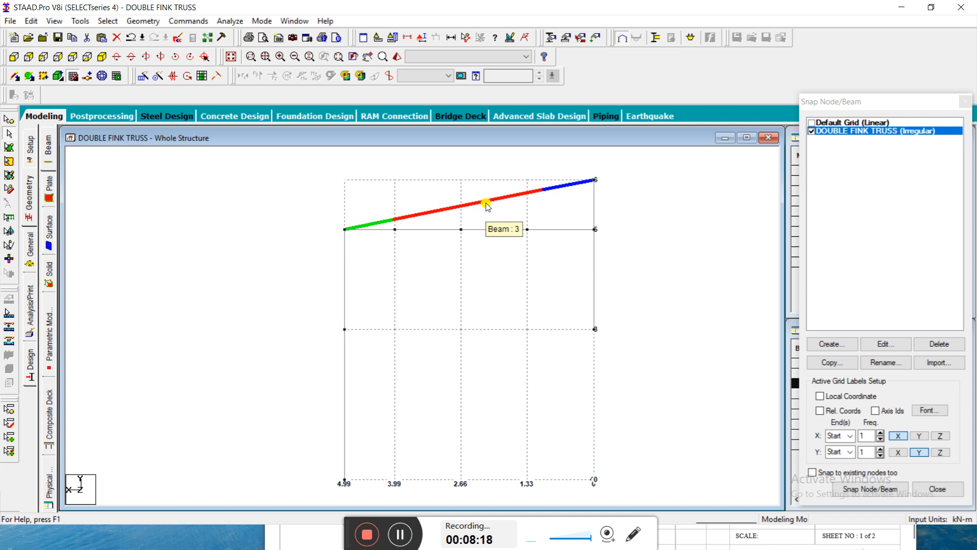
click(87, 81)
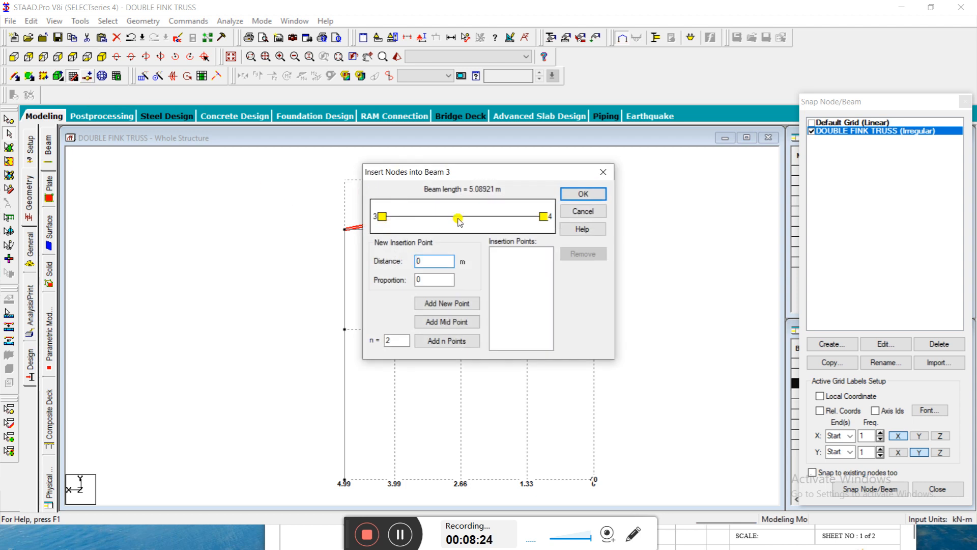
click(430, 261)
text(.95)
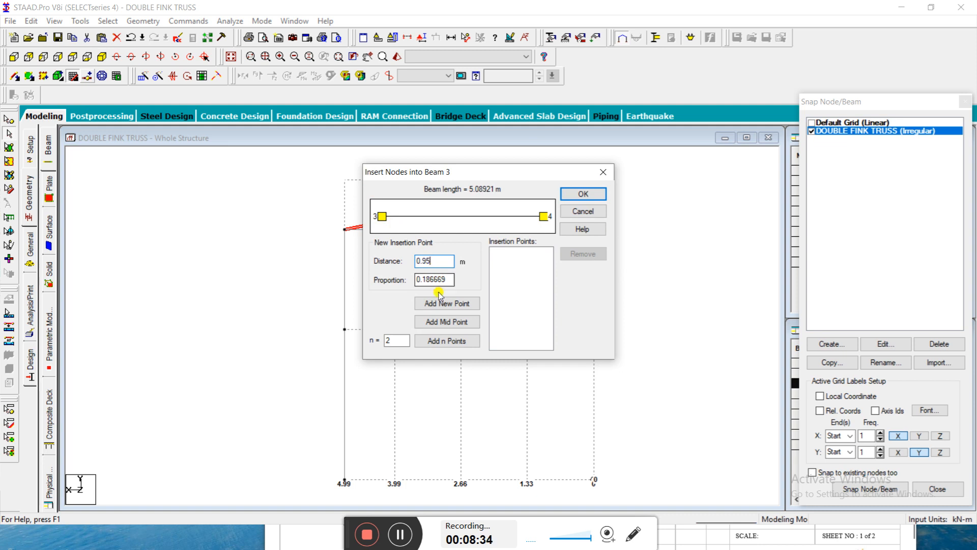
click(444, 303)
drag(521, 172, 351, 272)
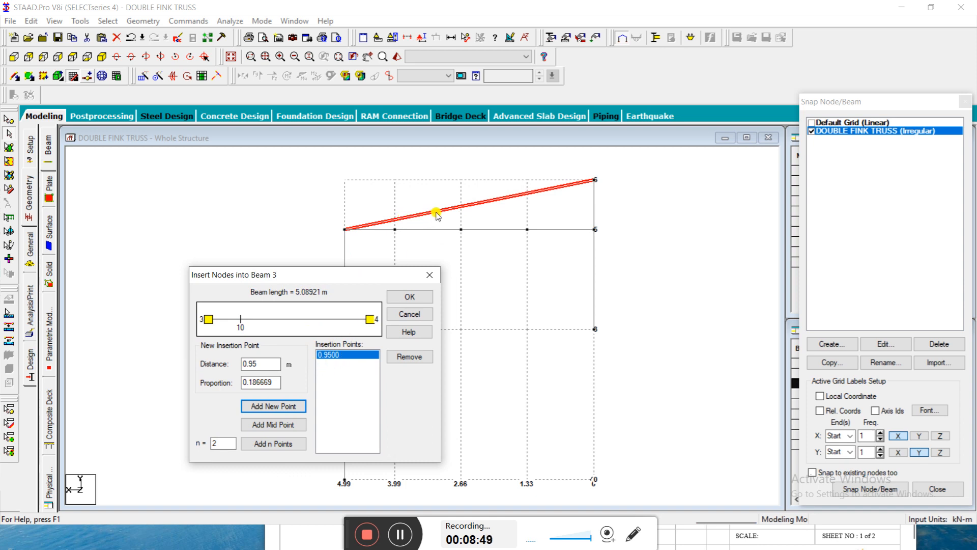
click(400, 536)
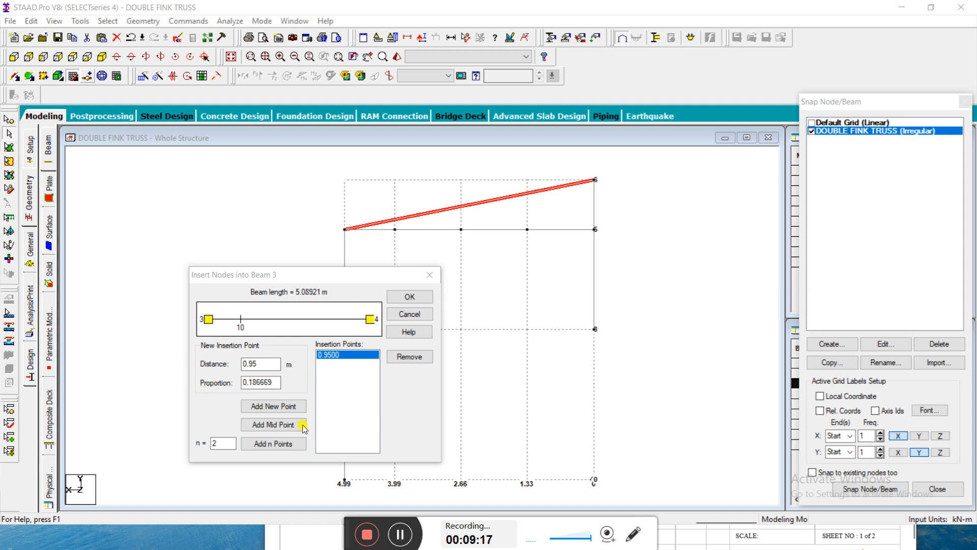
Add an insertion point at 1.7 m along the sloping top chord
click(265, 407)
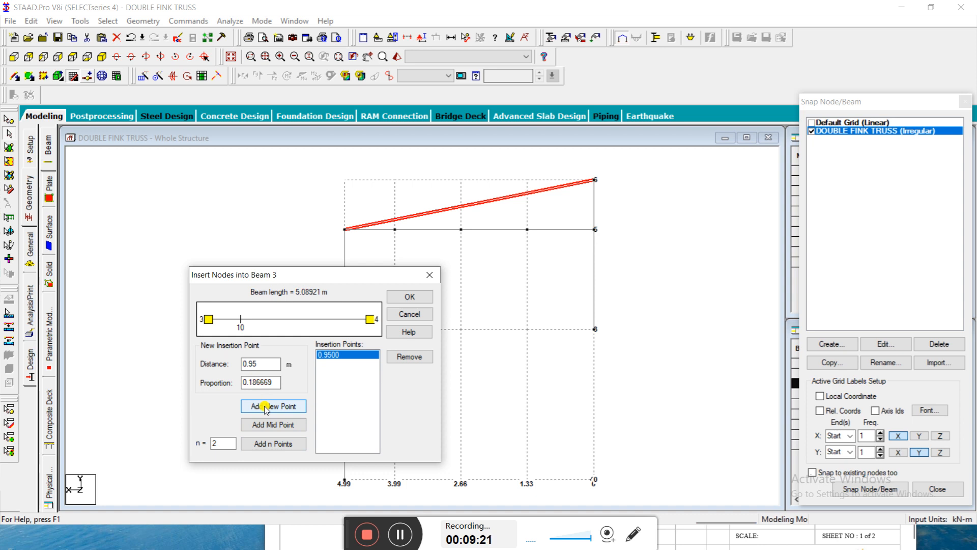
click(257, 362)
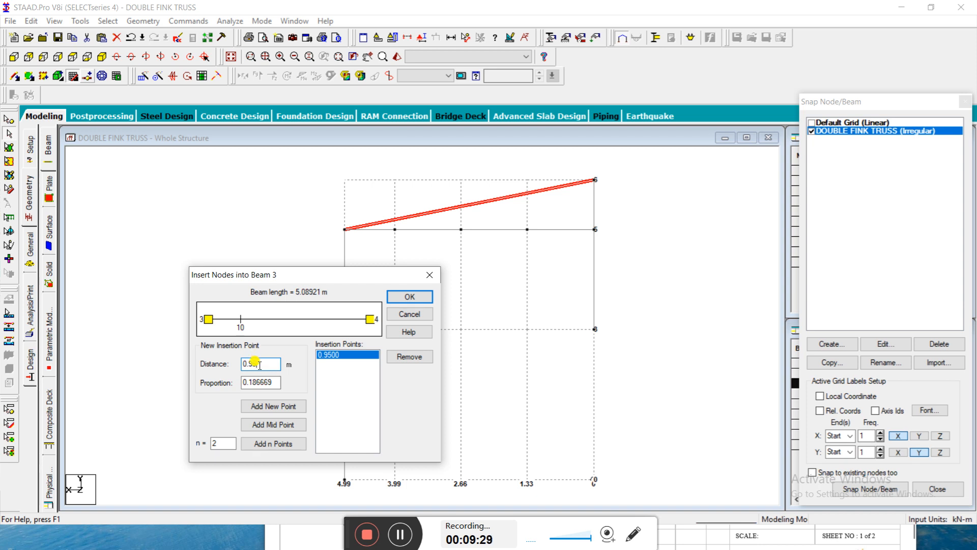
key(BackSpace)
text(1.7)
click(258, 405)
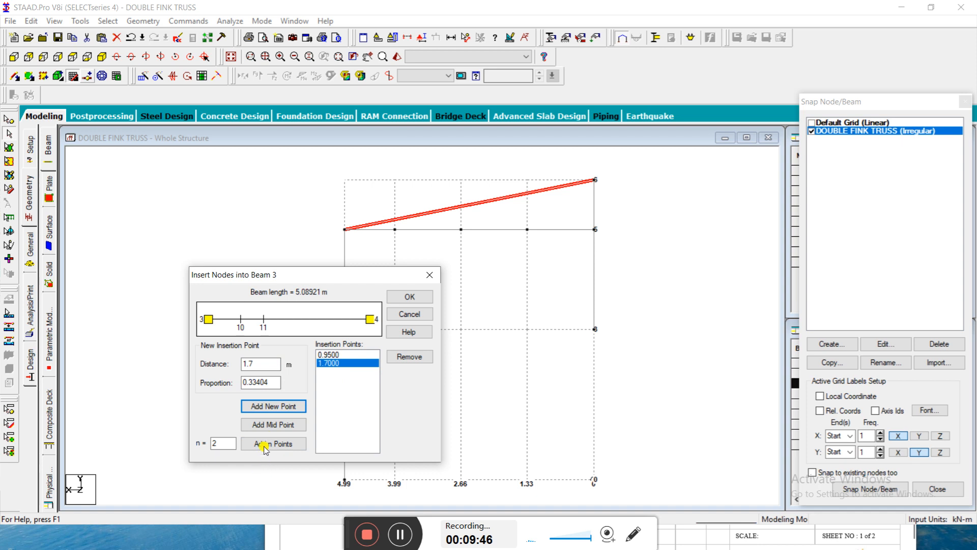
click(401, 535)
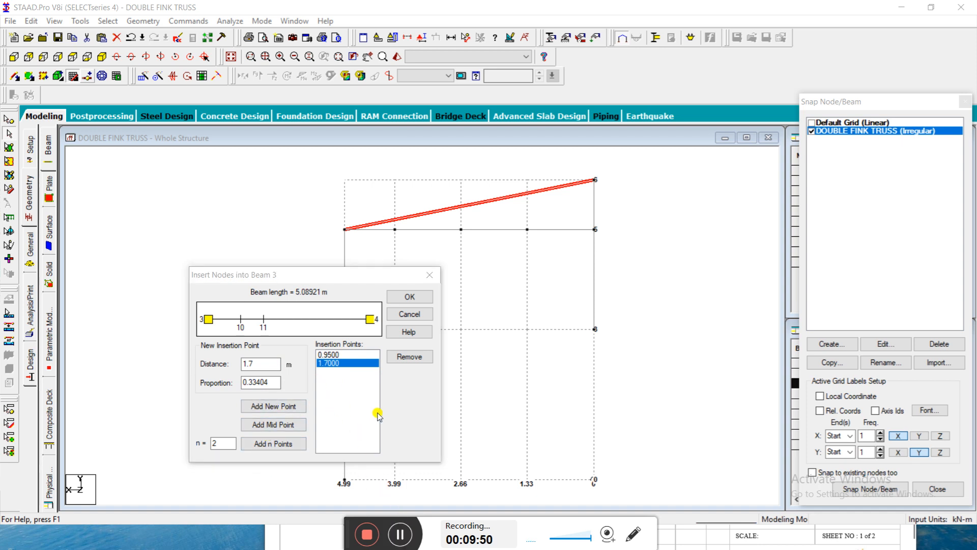
Add an insertion point at 3.4 m and insert all the listed nodes into the sloping top chord
click(262, 361)
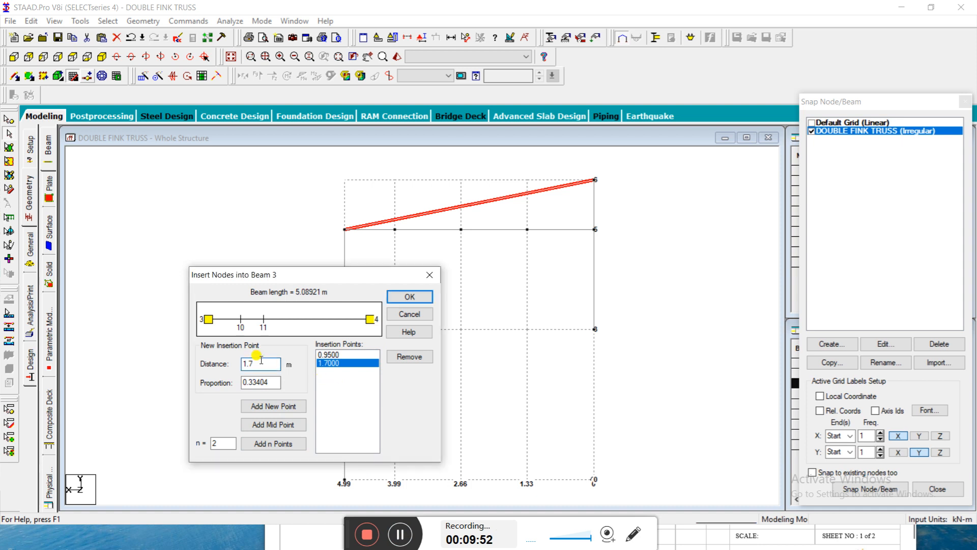
key(BackSpace)
key(BackSpace)
key(BackSpace)
text(3.4)
text(0)
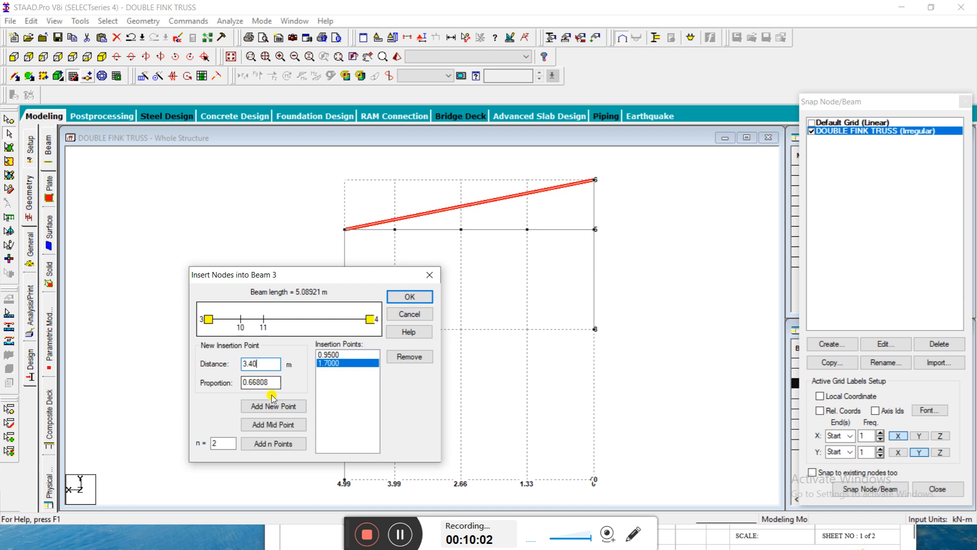
click(272, 406)
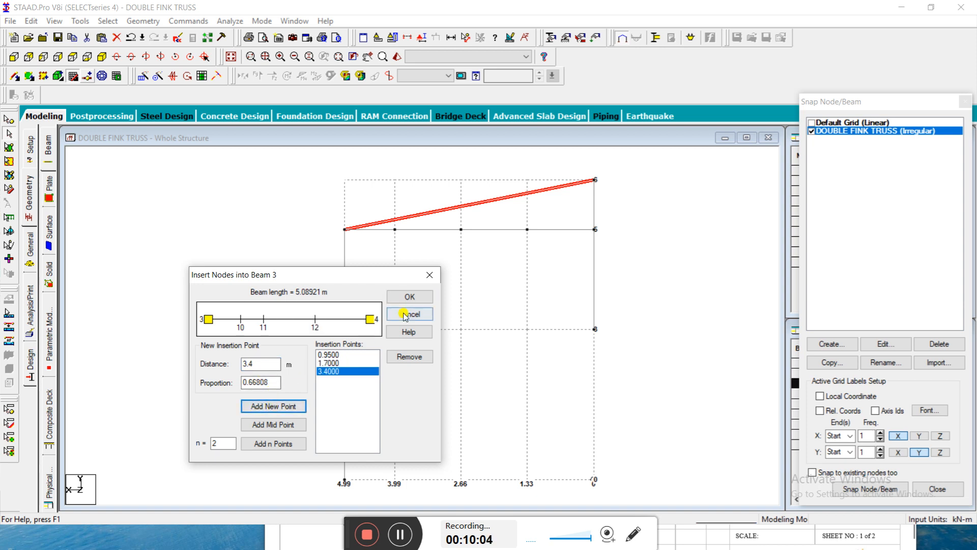
click(410, 296)
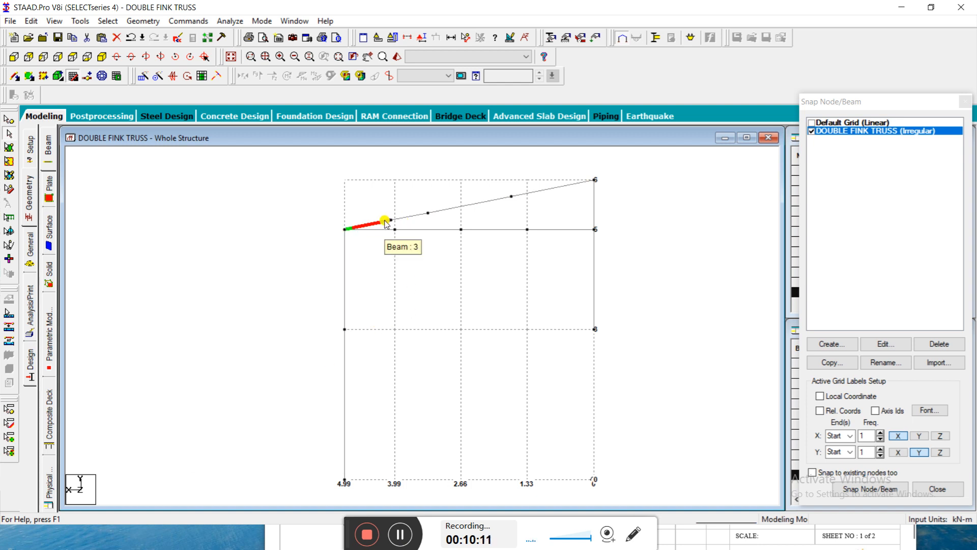
Measure the node-to-node distances along the sloping top chord from eave to apex, declining the auto save, and clear the dimensions
click(466, 38)
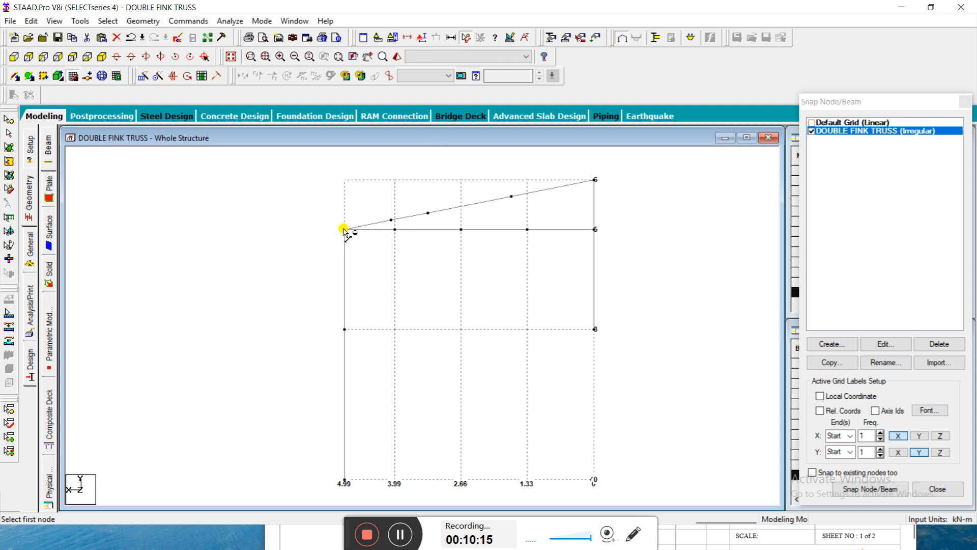
click(344, 230)
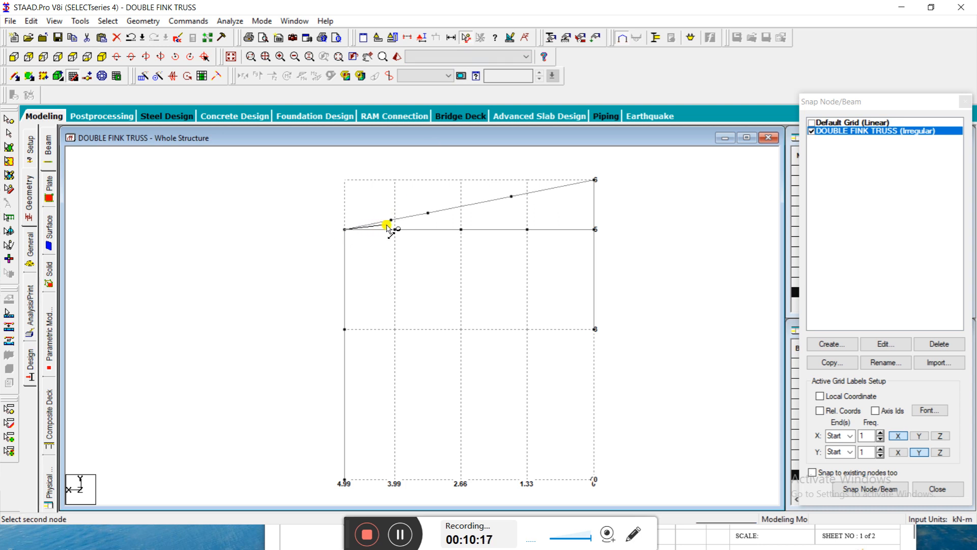
click(395, 221)
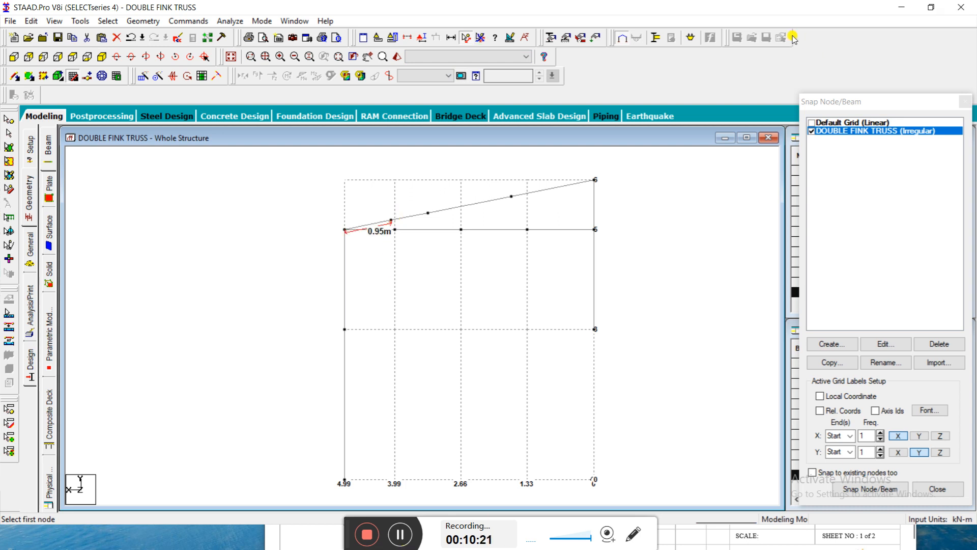
click(392, 222)
click(428, 213)
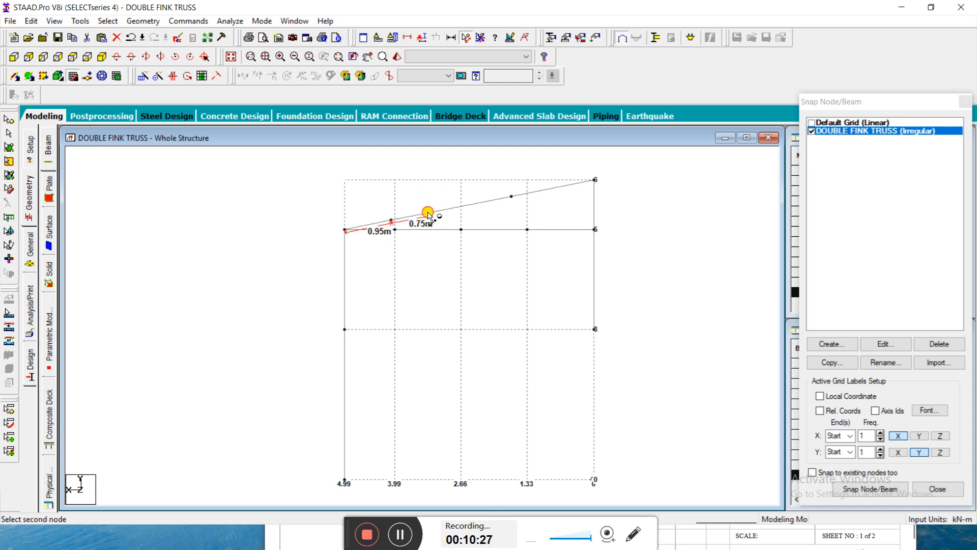
click(428, 213)
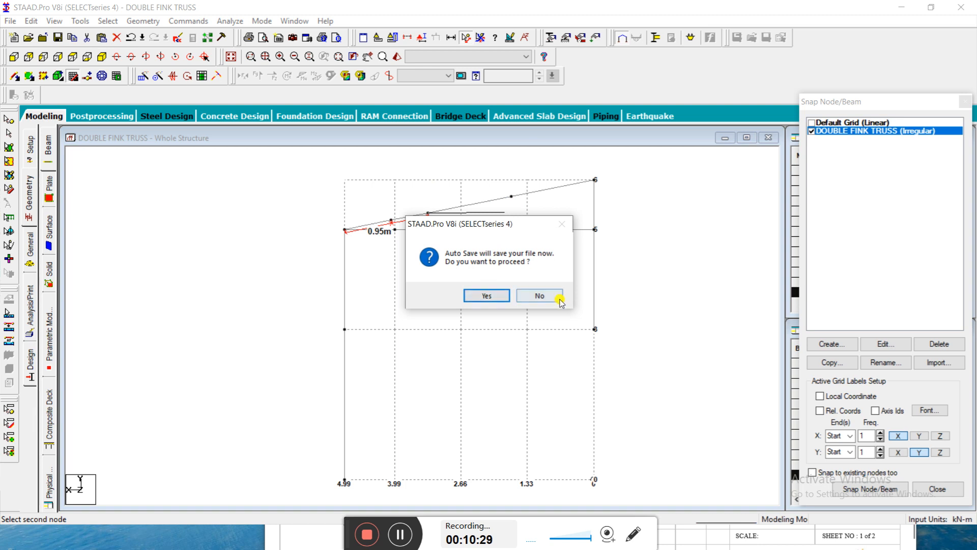
click(550, 299)
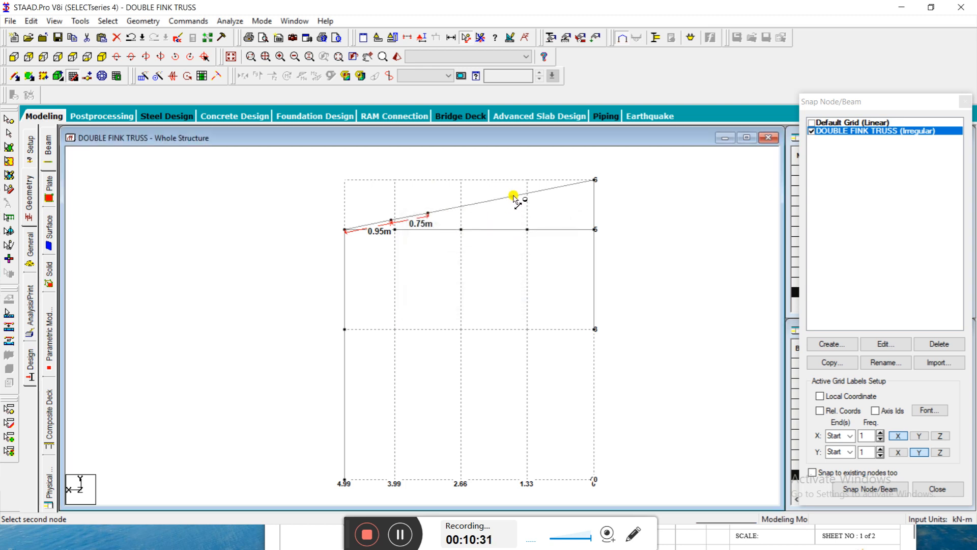
click(513, 196)
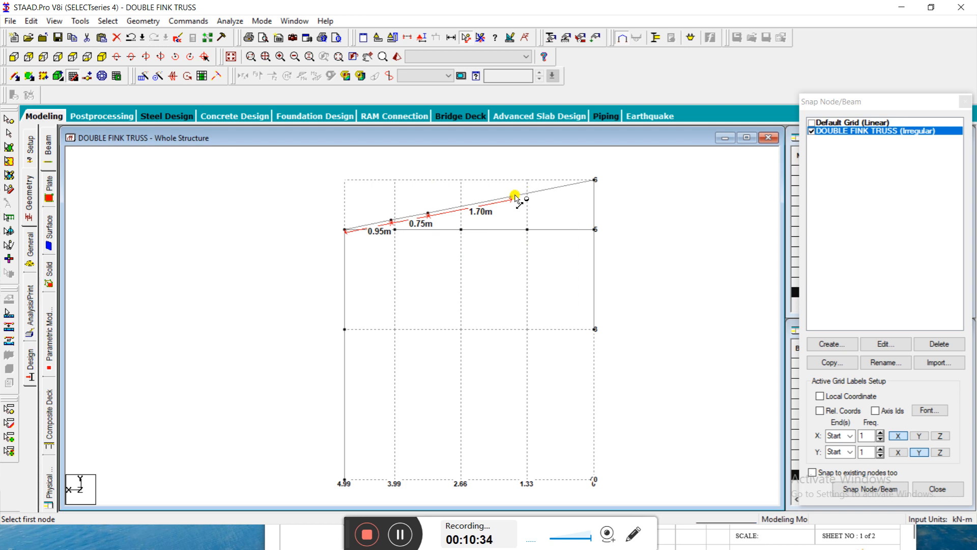
click(514, 196)
click(595, 180)
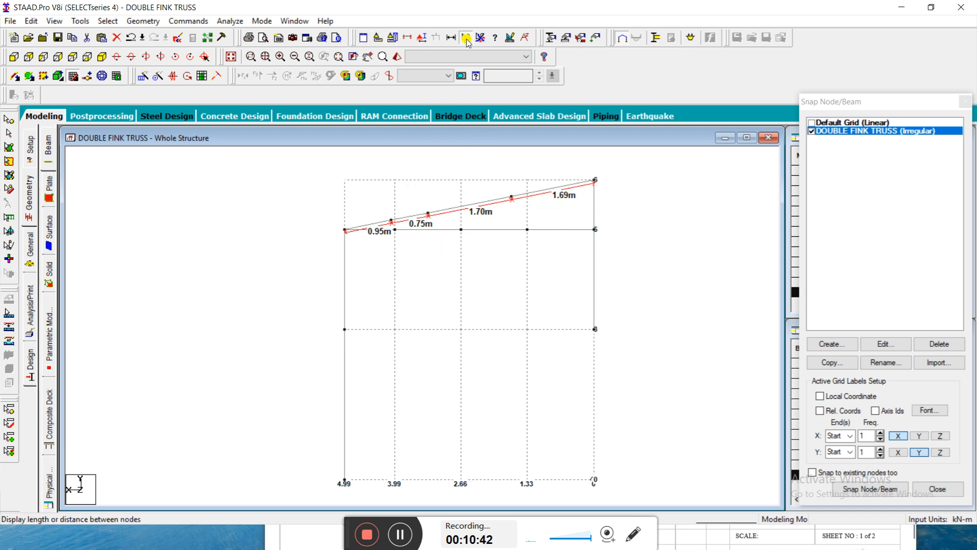
click(480, 38)
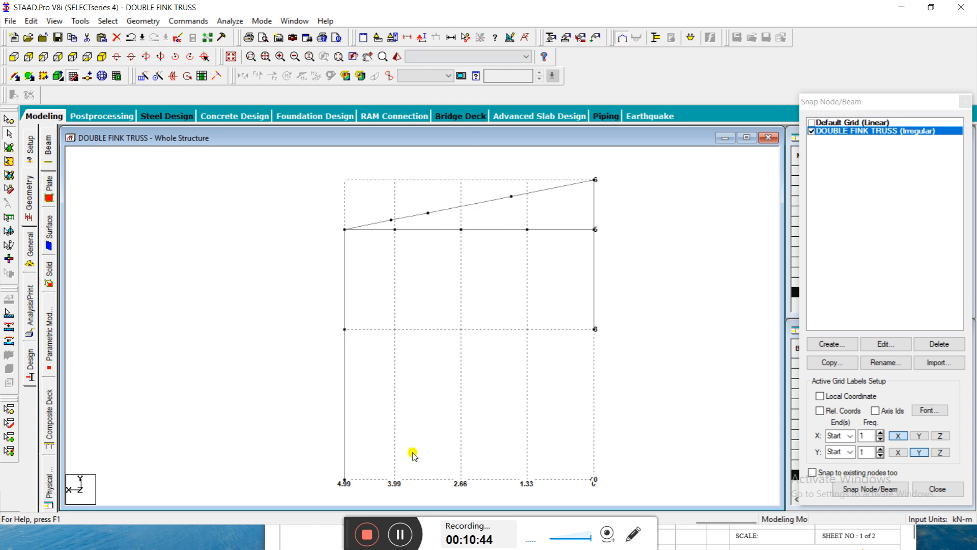
click(403, 535)
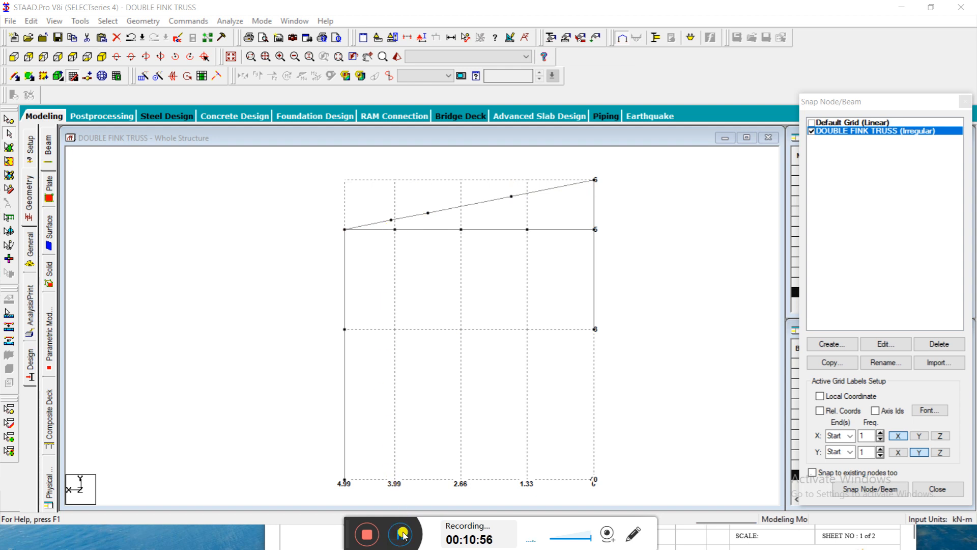
click(403, 535)
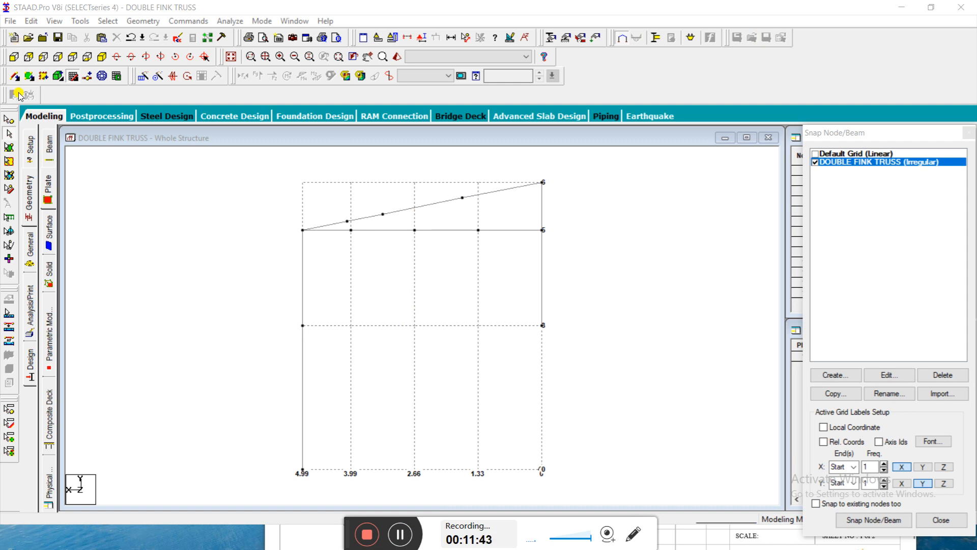
Hide the snap grid, decline the auto save and draw zigzag web beams between chord nodes from the apex to the node nearest the eave
click(72, 78)
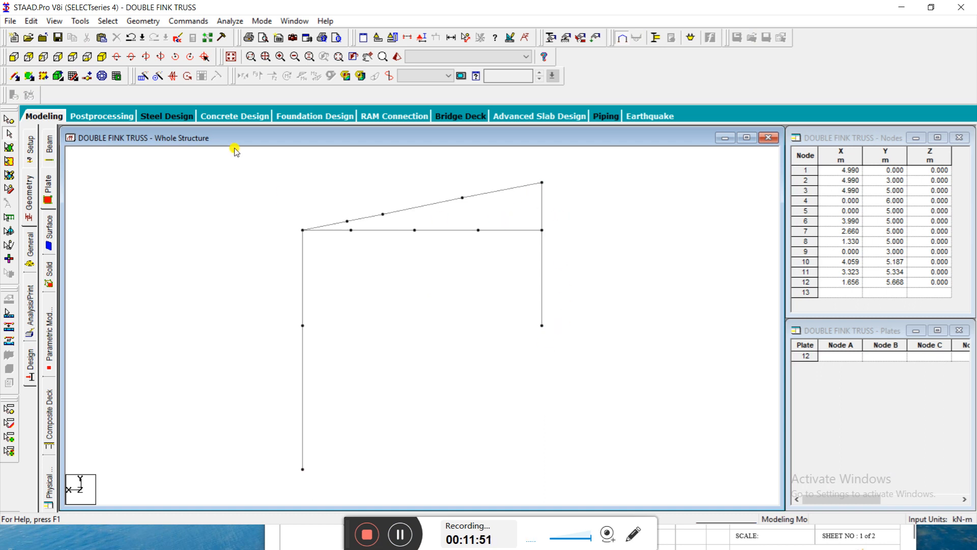
click(15, 76)
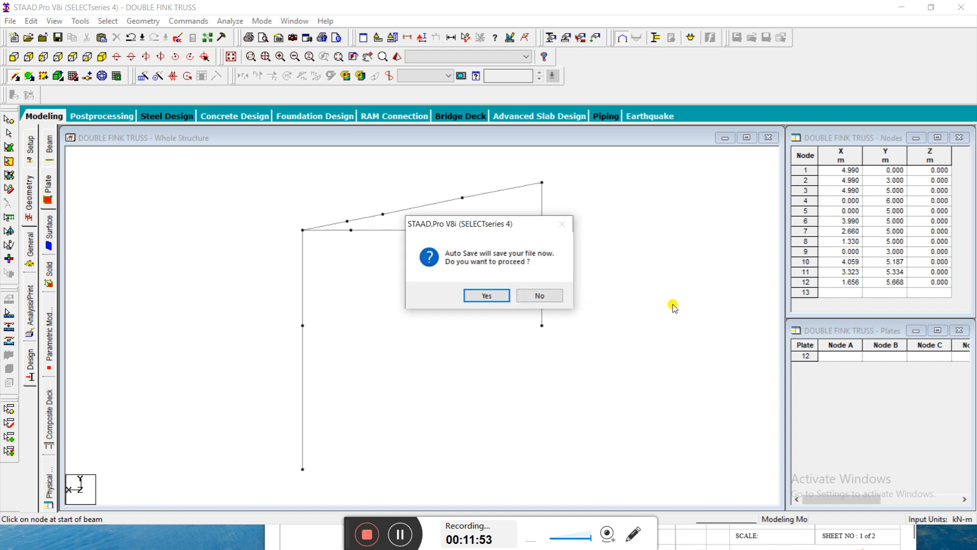
click(540, 295)
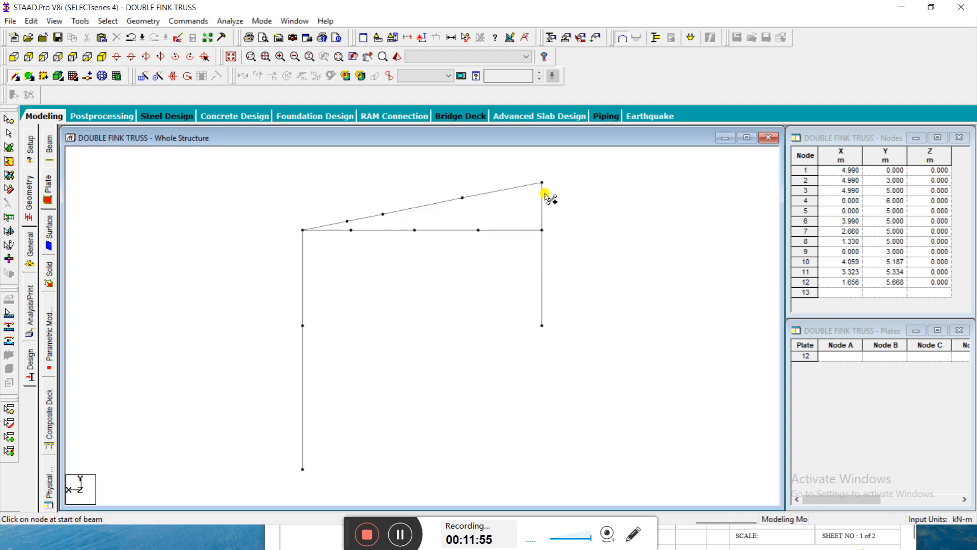
drag(544, 181, 478, 230)
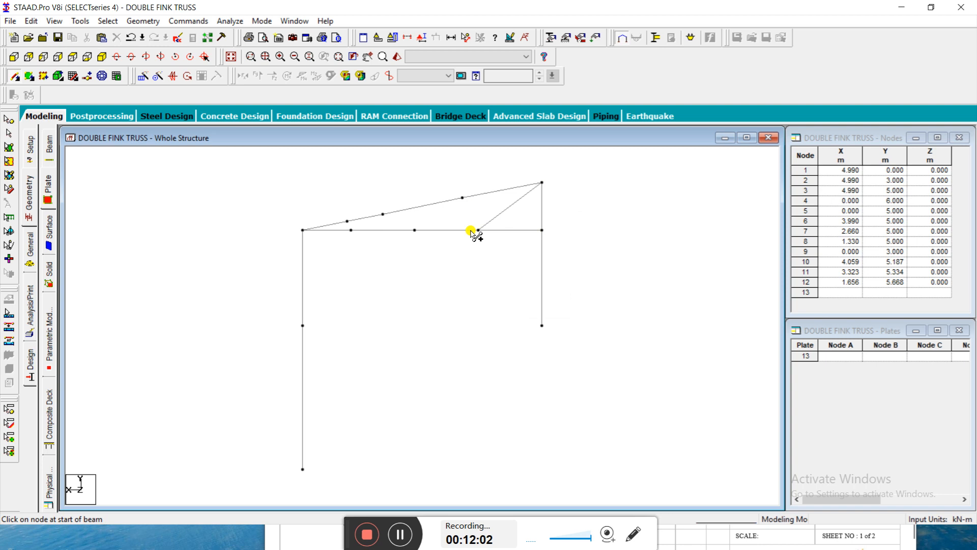
mouse_move(478, 230)
mouse_down()
mouse_move(475, 193)
mouse_move(433, 234)
mouse_move(382, 214)
mouse_up()
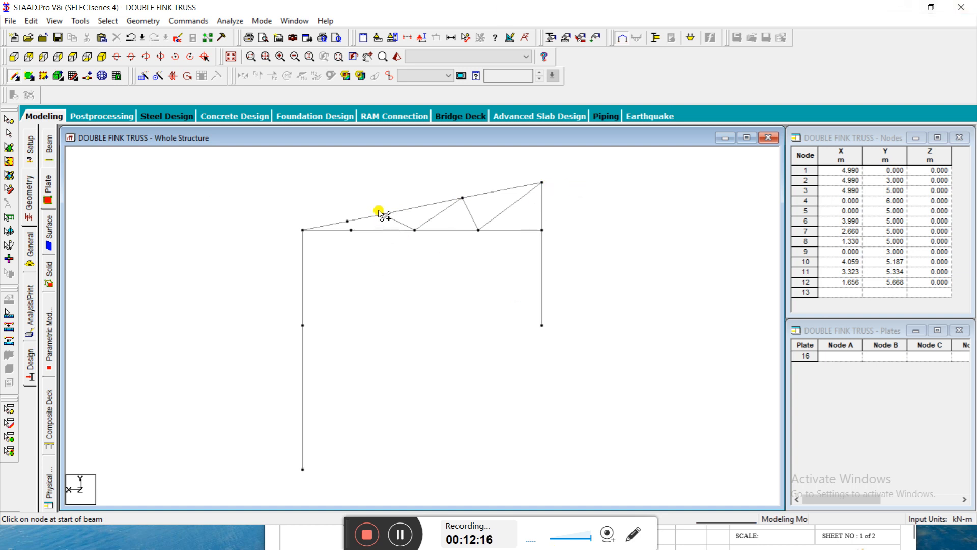
drag(382, 215, 348, 222)
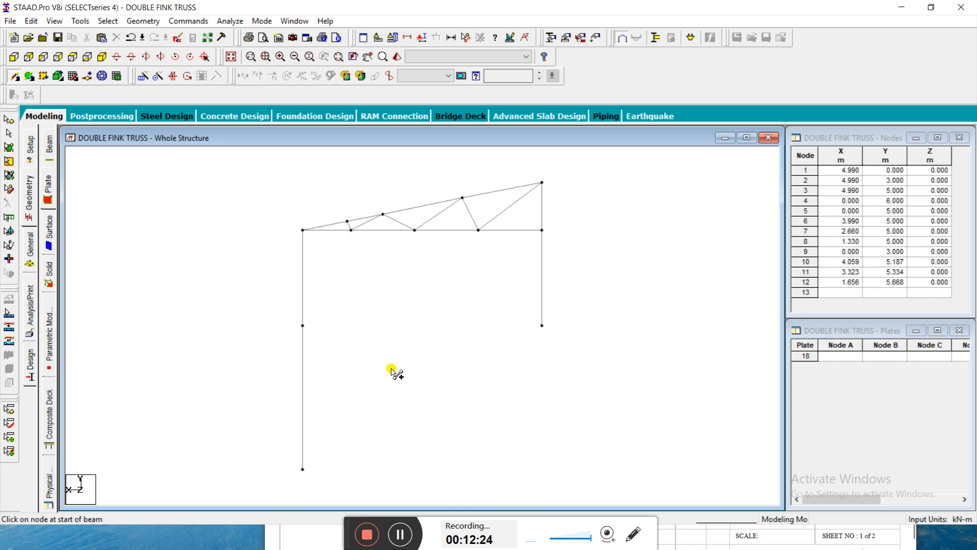
Draw the remaining web beams from the top chord node at X 1.656 to the bottom chord at X 1.33 and up to X 0.921
click(400, 534)
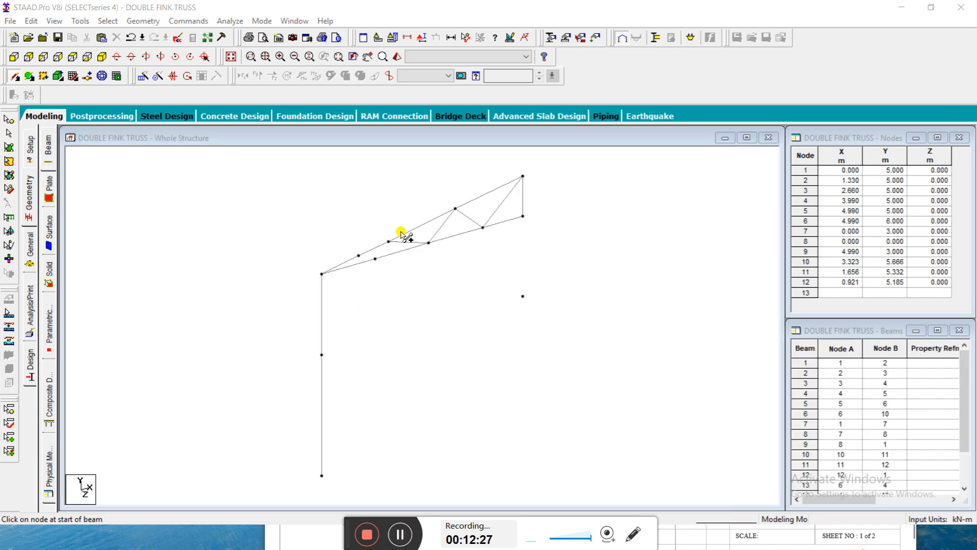
drag(389, 242, 358, 256)
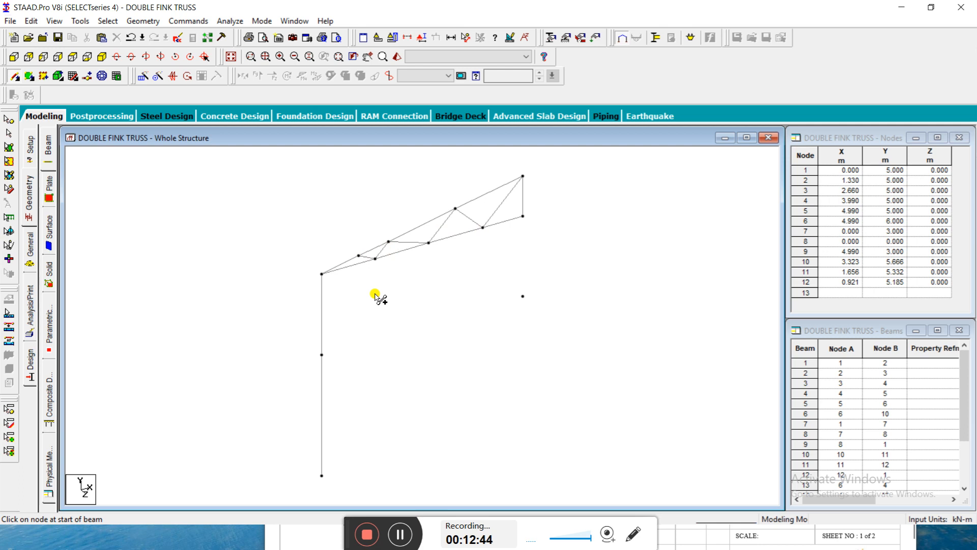
click(6, 57)
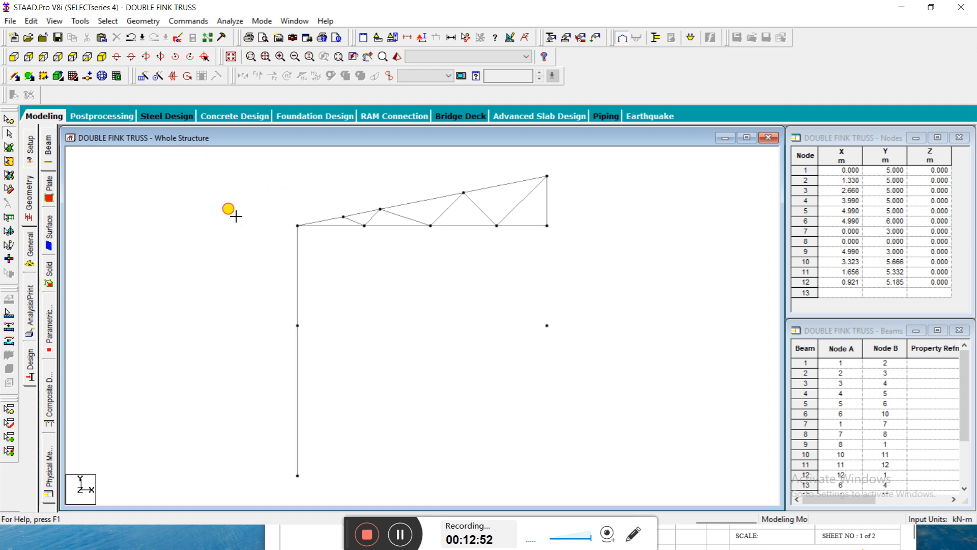
drag(447, 379, 531, 461)
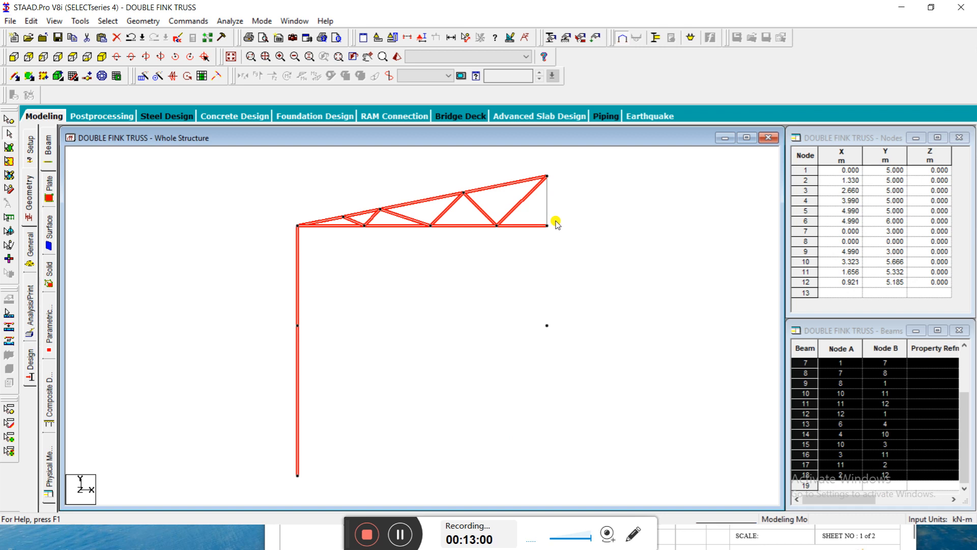
click(174, 77)
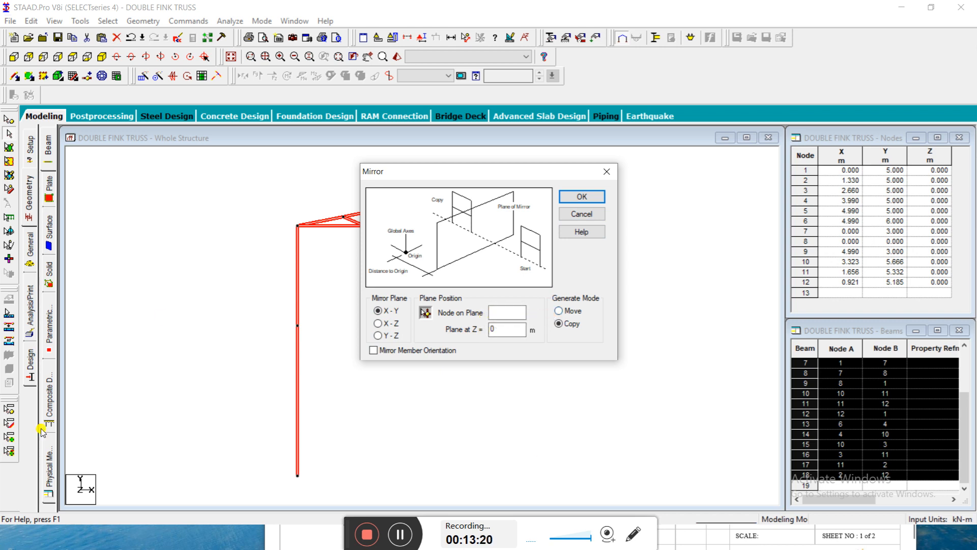
click(503, 313)
click(400, 534)
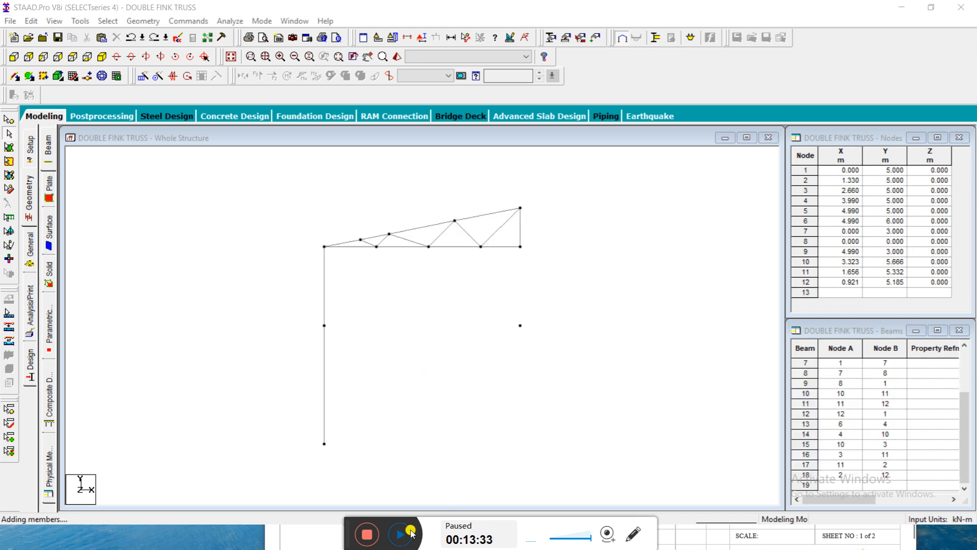
Select the half frame without the apex vertical member and mirror-copy it across the Y-Z plane at X = 5 m
click(410, 533)
drag(233, 187, 512, 450)
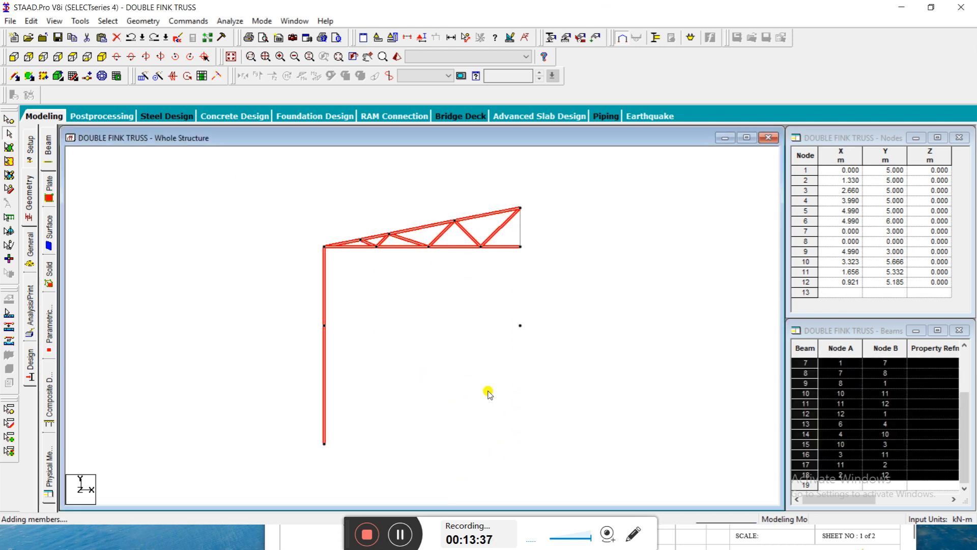
click(175, 79)
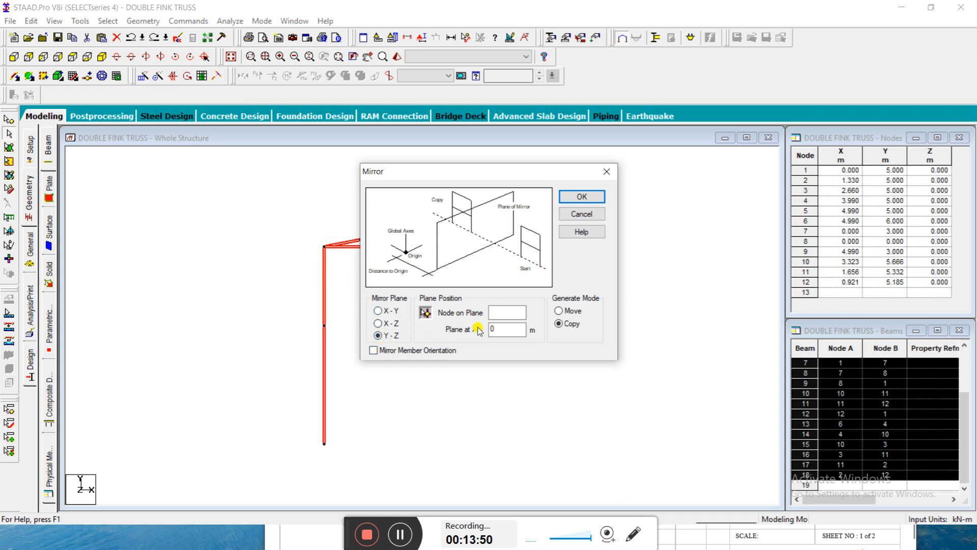
click(499, 327)
key(BackSpace)
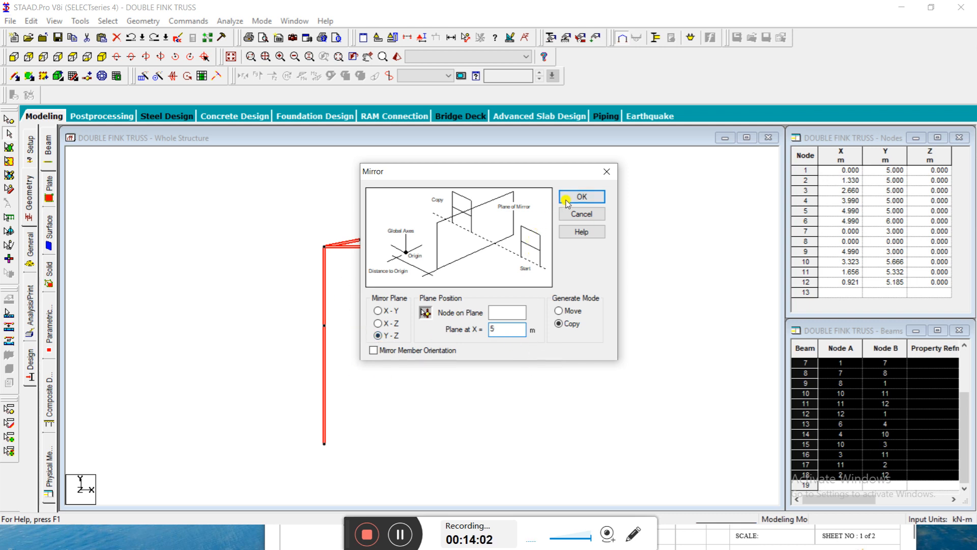
click(582, 197)
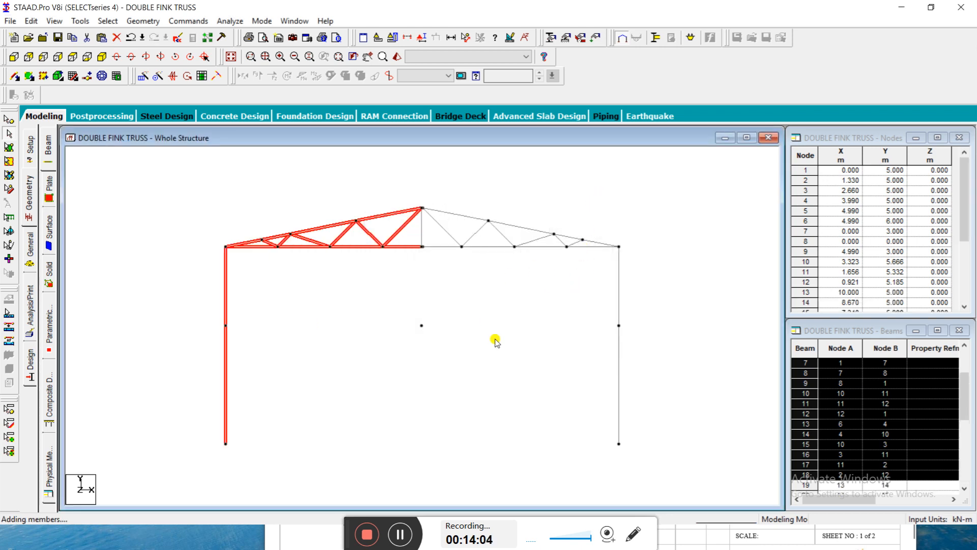
click(527, 297)
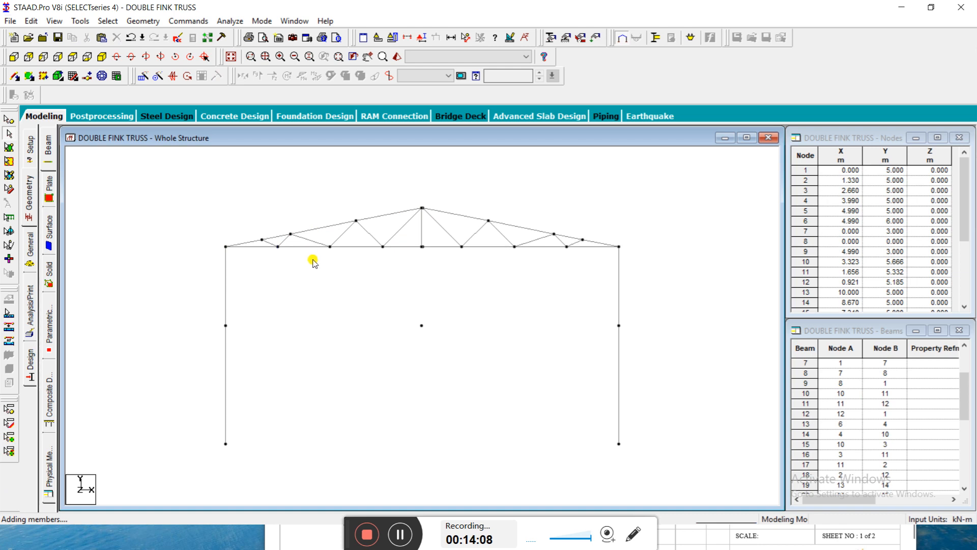
scroll(364, 320, down, 2)
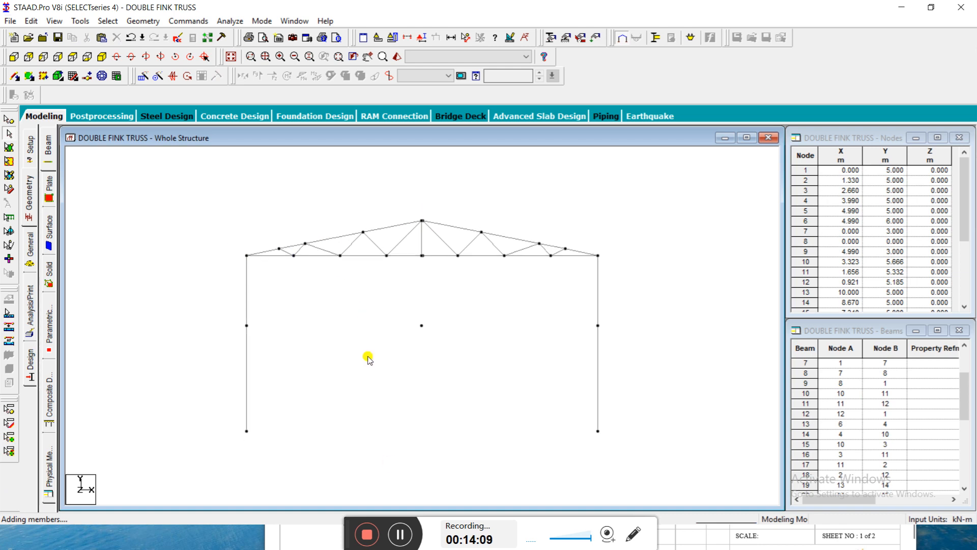
Review the frame drawings in the Double Fink Truss Report PDF and return to STAAD.Pro
click(405, 541)
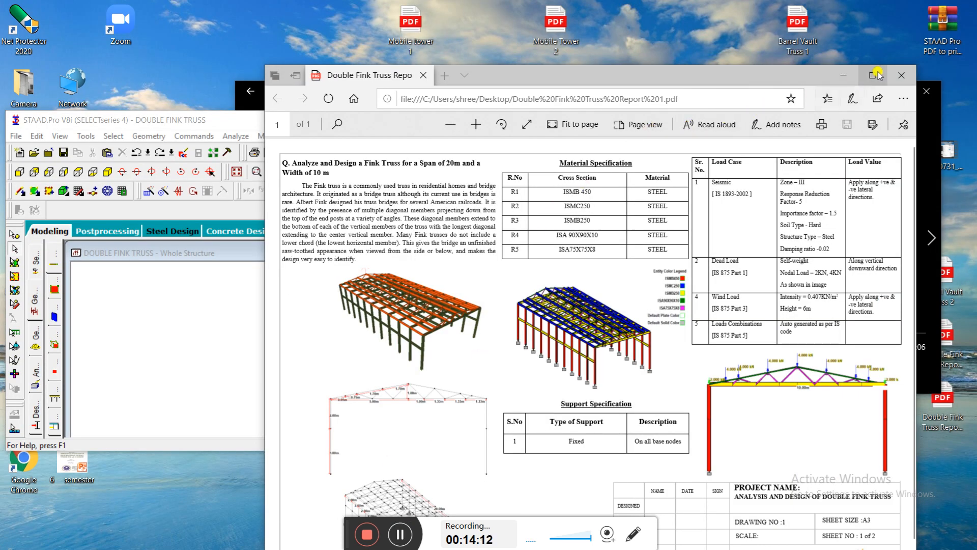
click(873, 75)
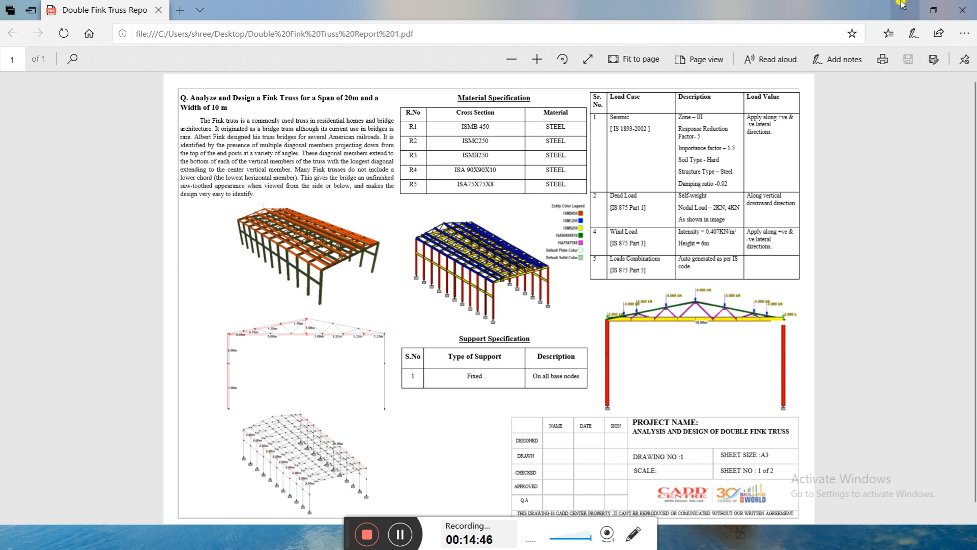
click(937, 10)
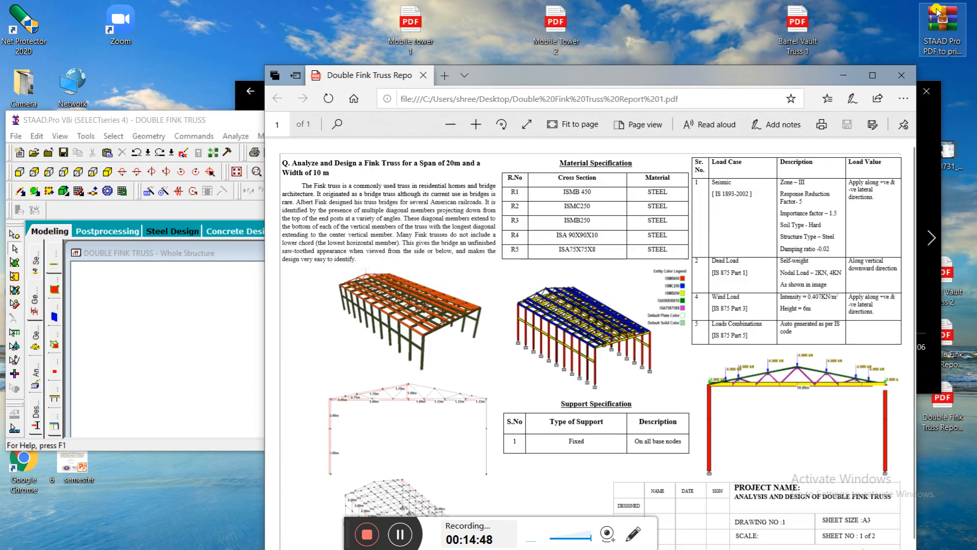
click(174, 271)
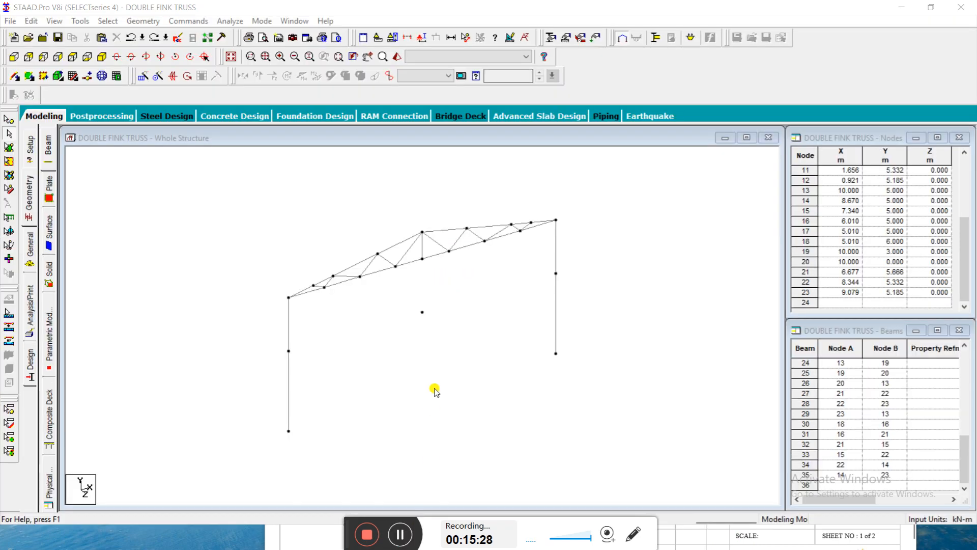
Repeat the whole frame along Z with Translational Repeat in 10 steps at 2 m spacing, with linked steps and an open base
scroll(448, 289, down, 4)
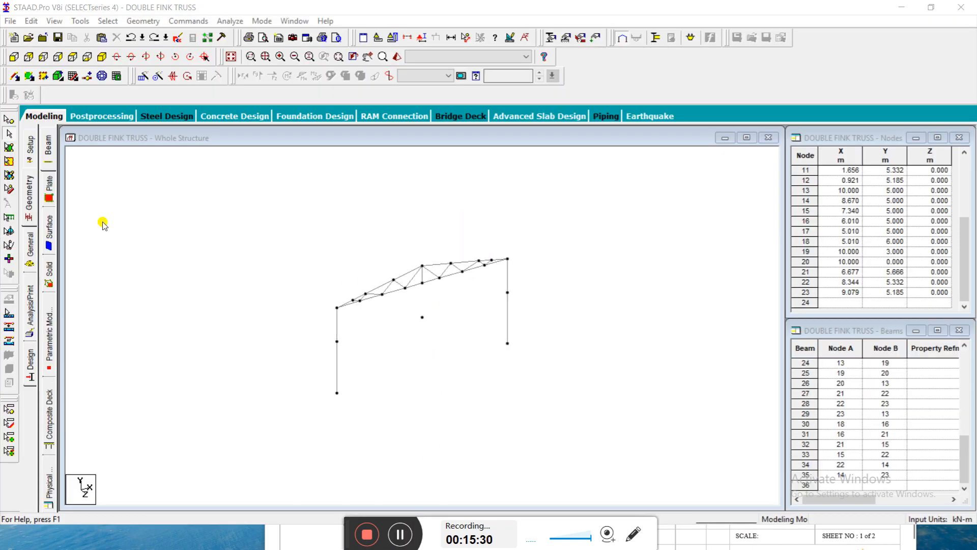
click(14, 56)
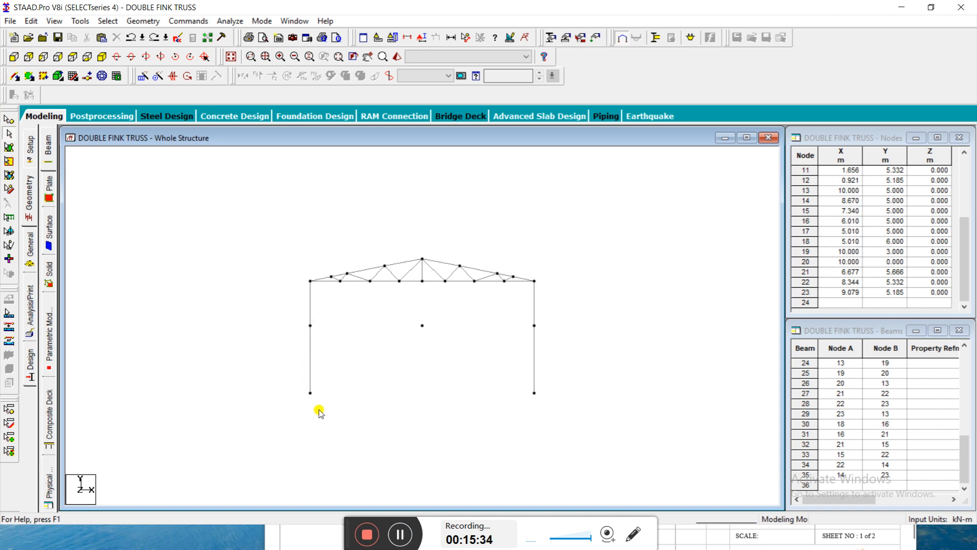
drag(256, 211, 611, 438)
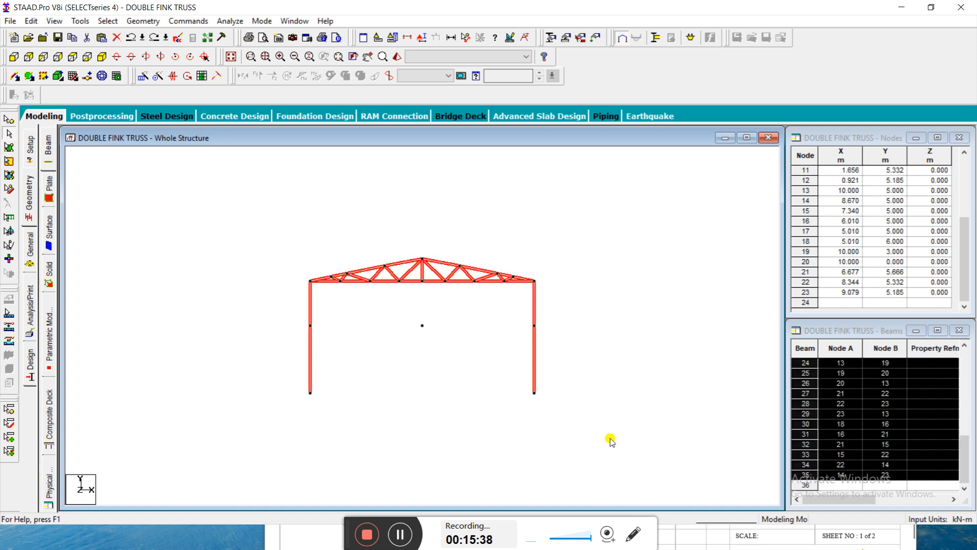
click(141, 79)
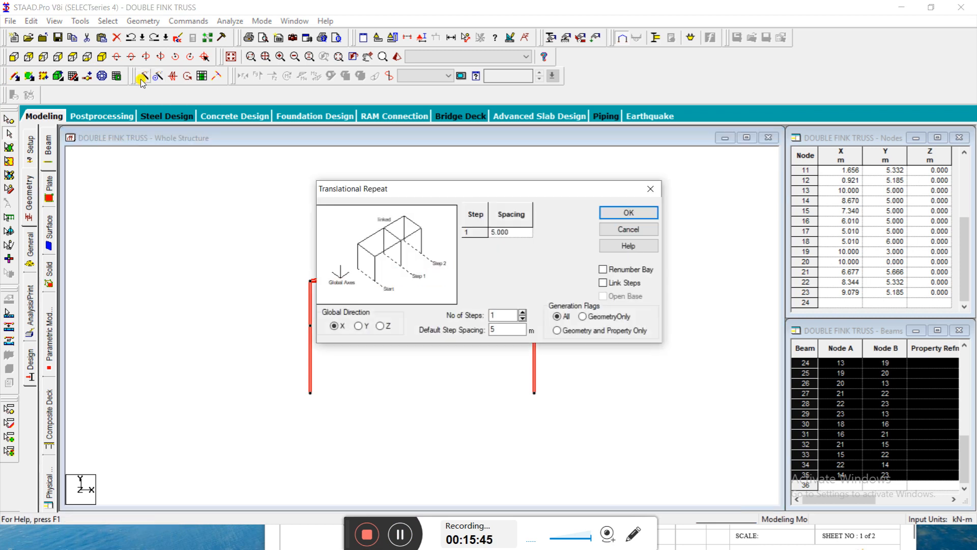
click(378, 326)
click(521, 319)
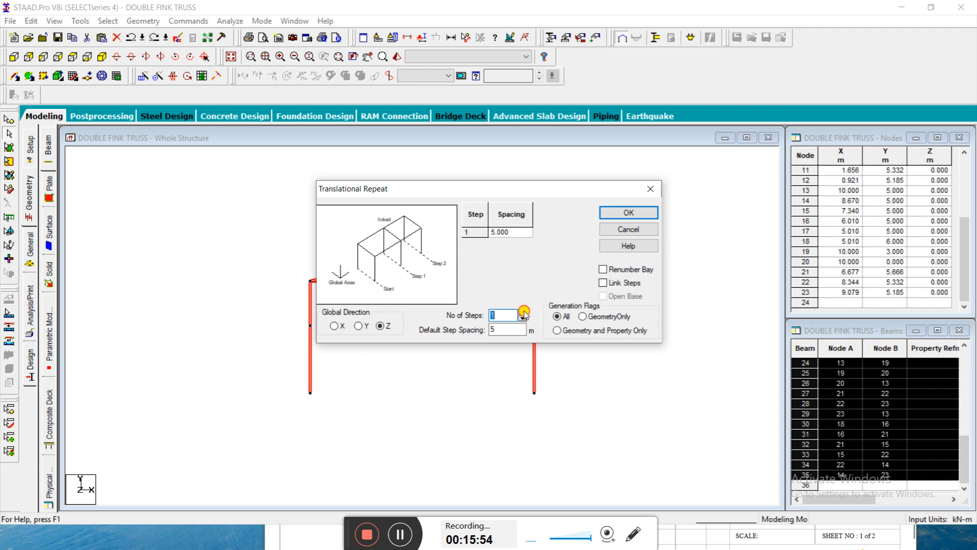
triple_click(523, 312)
triple_click(524, 312)
triple_click(523, 311)
click(507, 329)
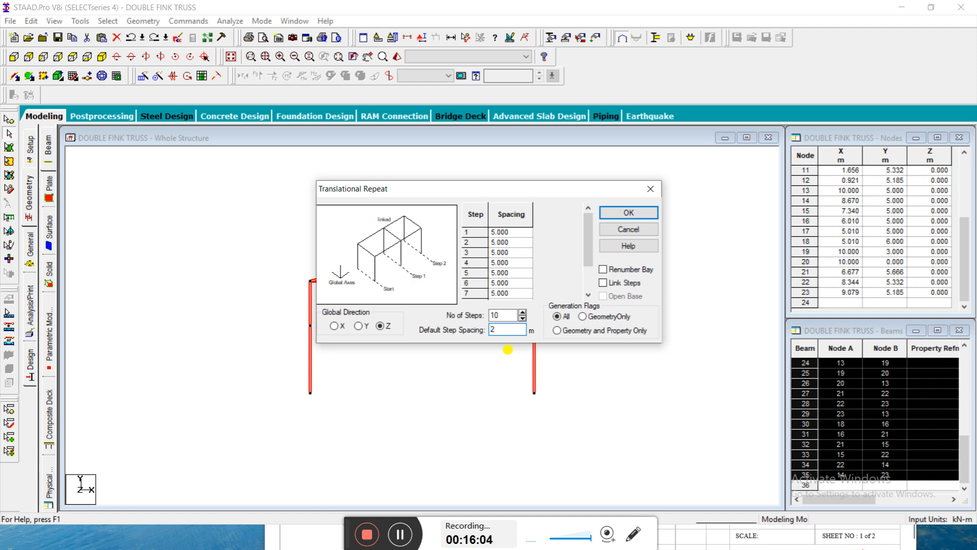
click(606, 284)
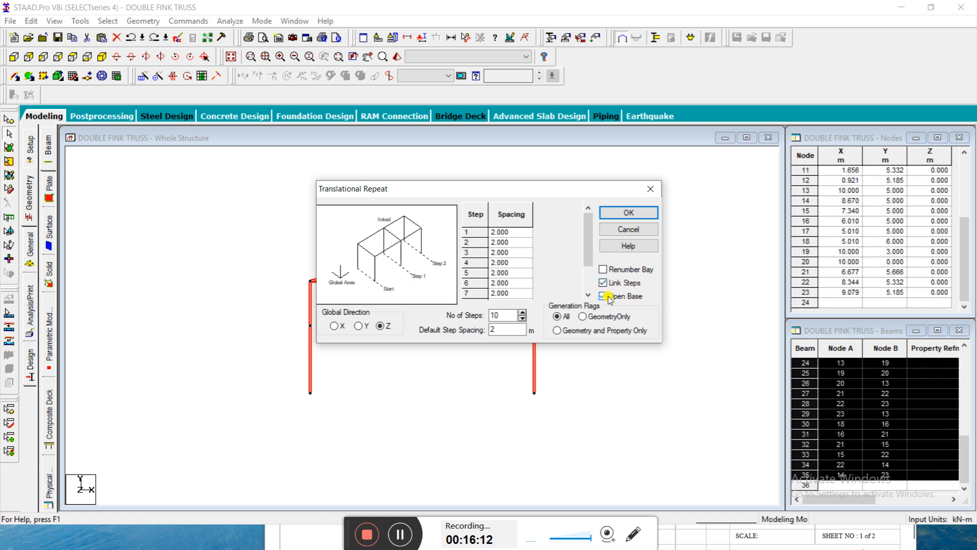
click(628, 216)
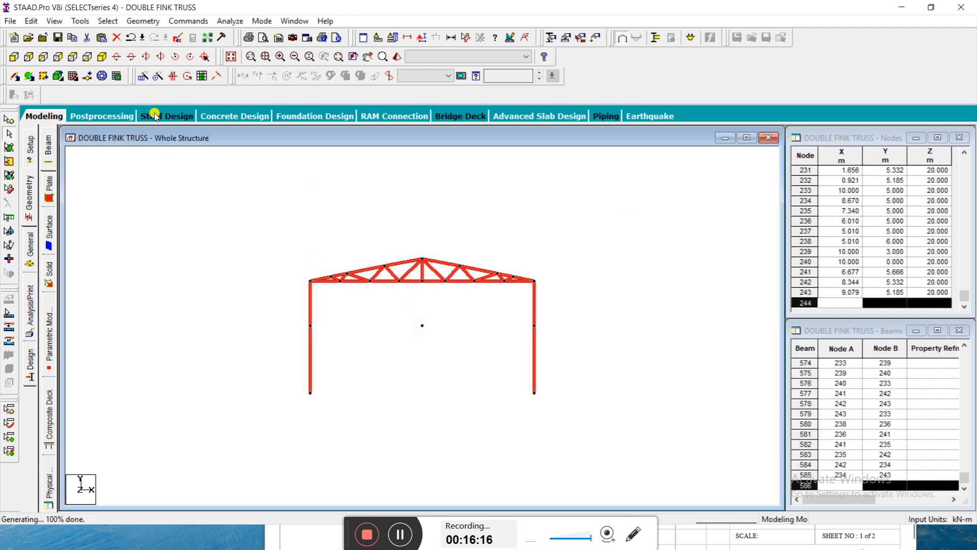
Clear the selection and inspect the repeated, linked frames in isometric view
click(101, 57)
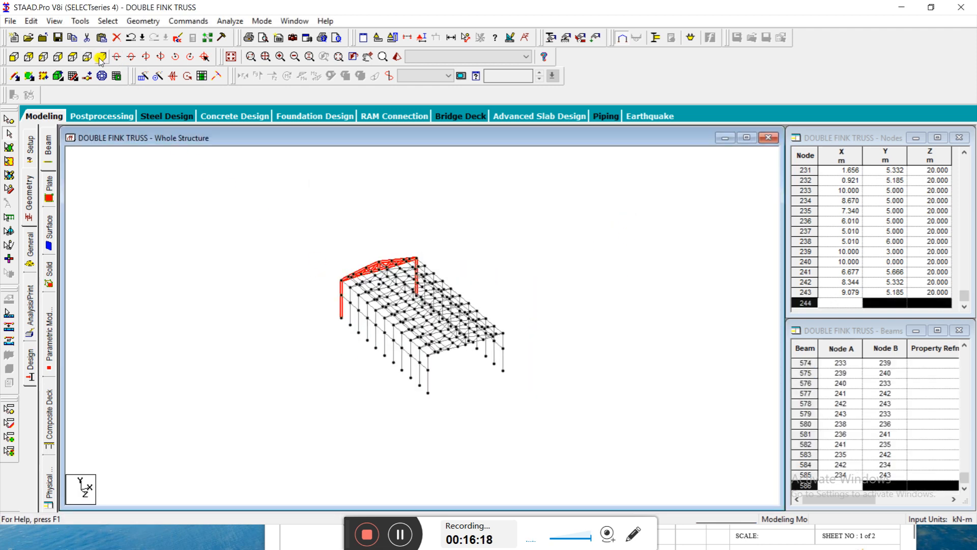
click(325, 260)
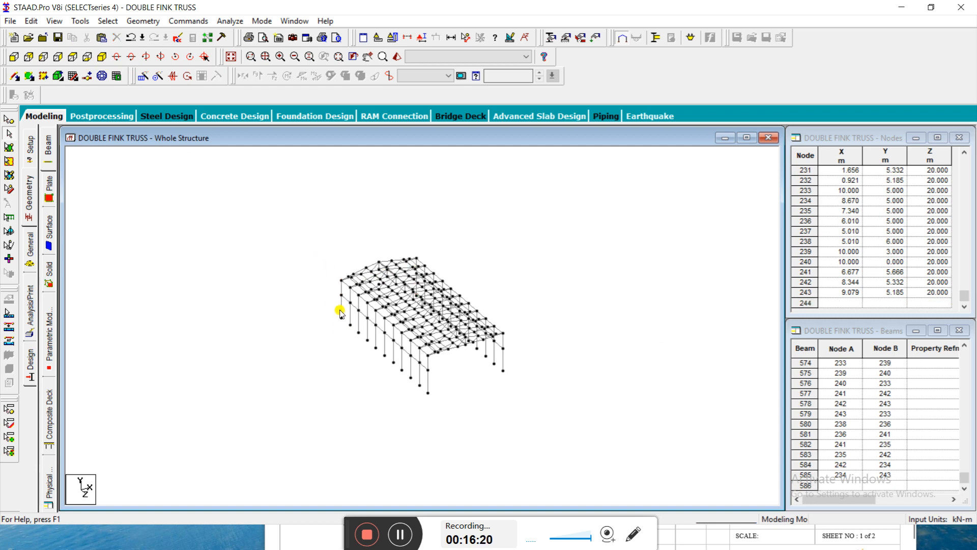
scroll(312, 247, up, 12)
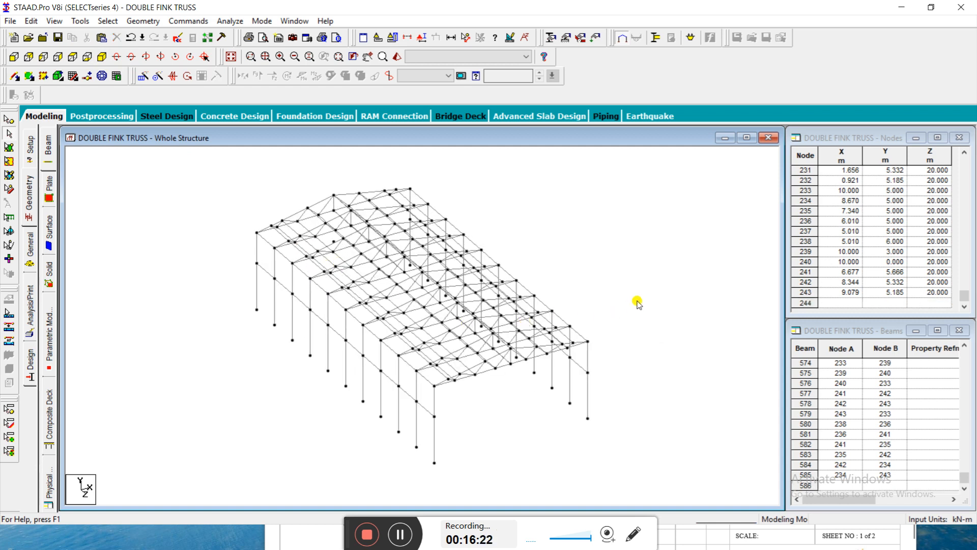
scroll(637, 302, up, 2)
scroll(648, 285, down, 1)
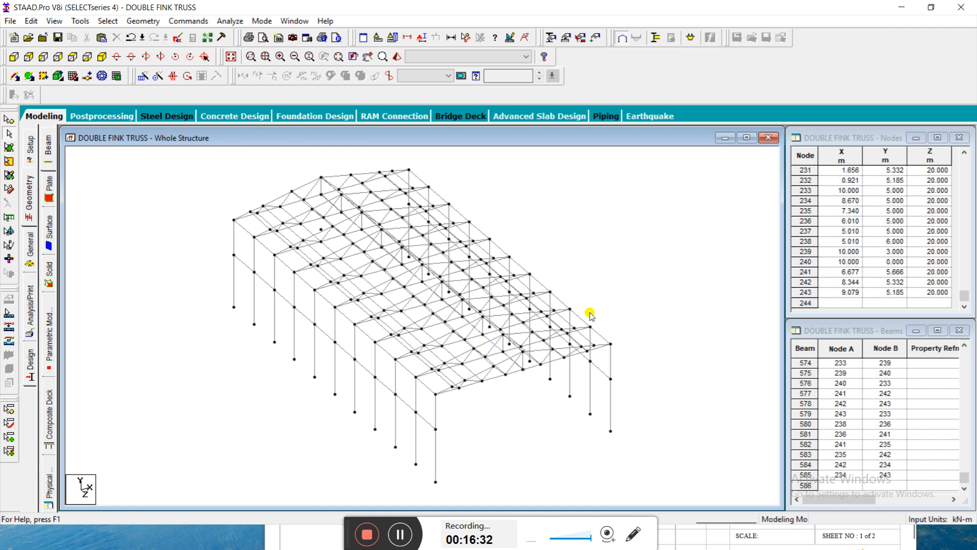
Switch to the Double Fink Truss Report PDF and examine its 3D wireframe drawing for comparison with the model
click(931, 7)
click(876, 331)
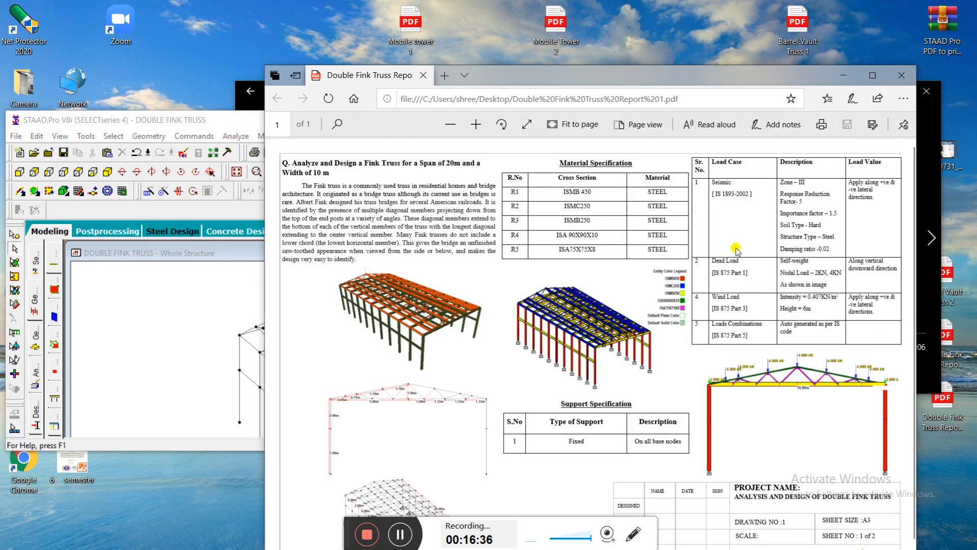
click(872, 75)
drag(288, 435, 360, 429)
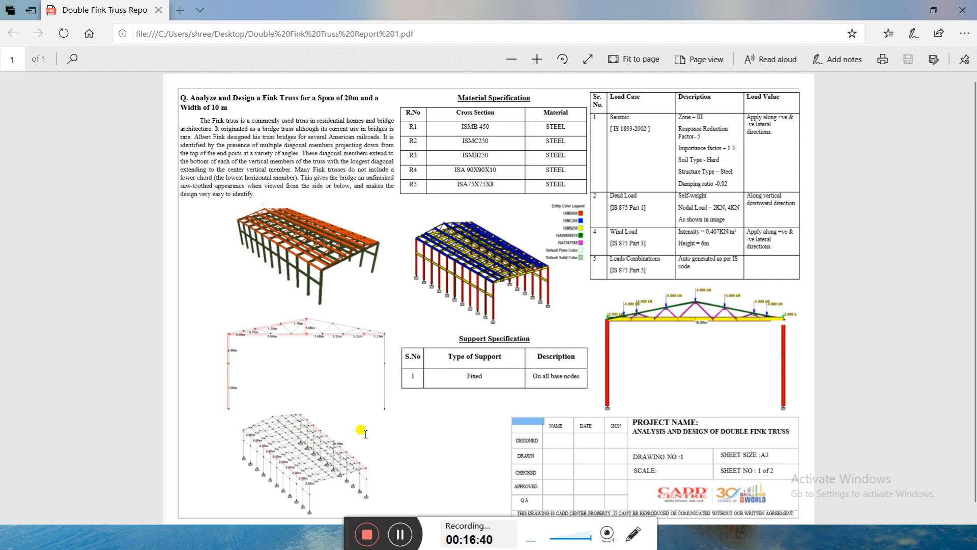